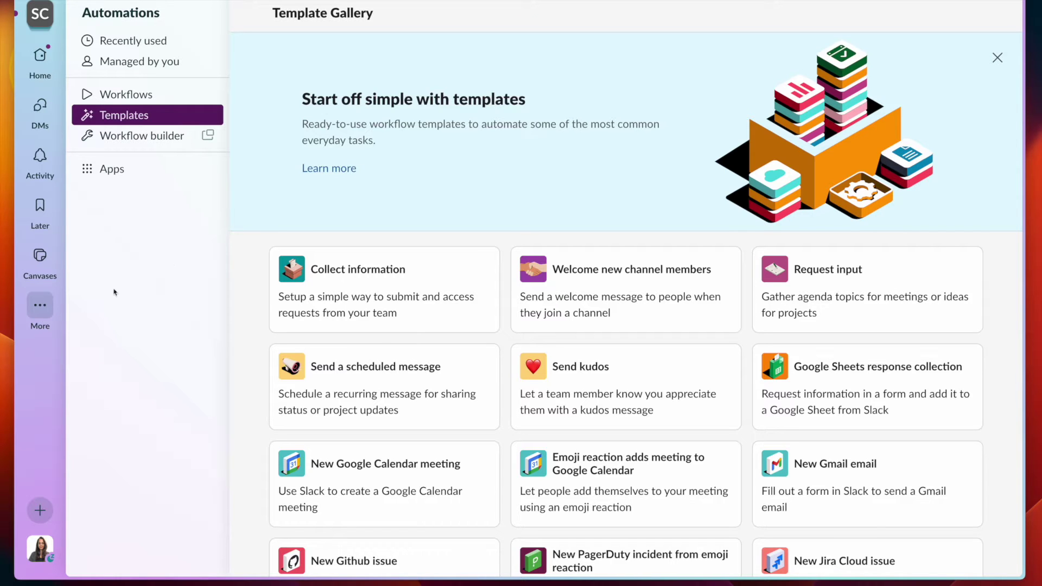
Browse the workflow template gallery and preview the New channel with channel canvas template
left_click(39, 307)
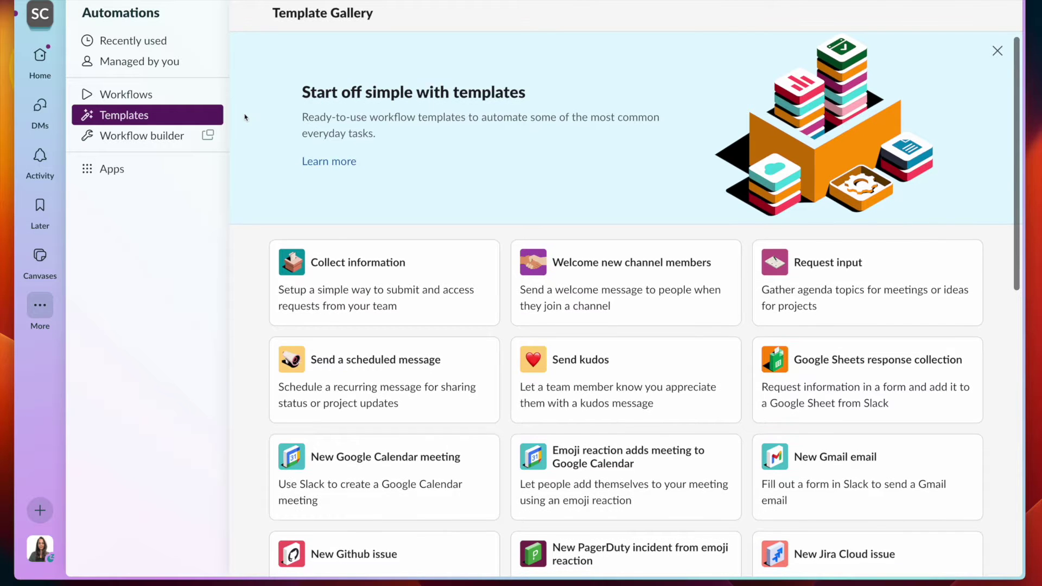
scroll(246, 117, "down", 2)
scroll(244, 117, "down", 10)
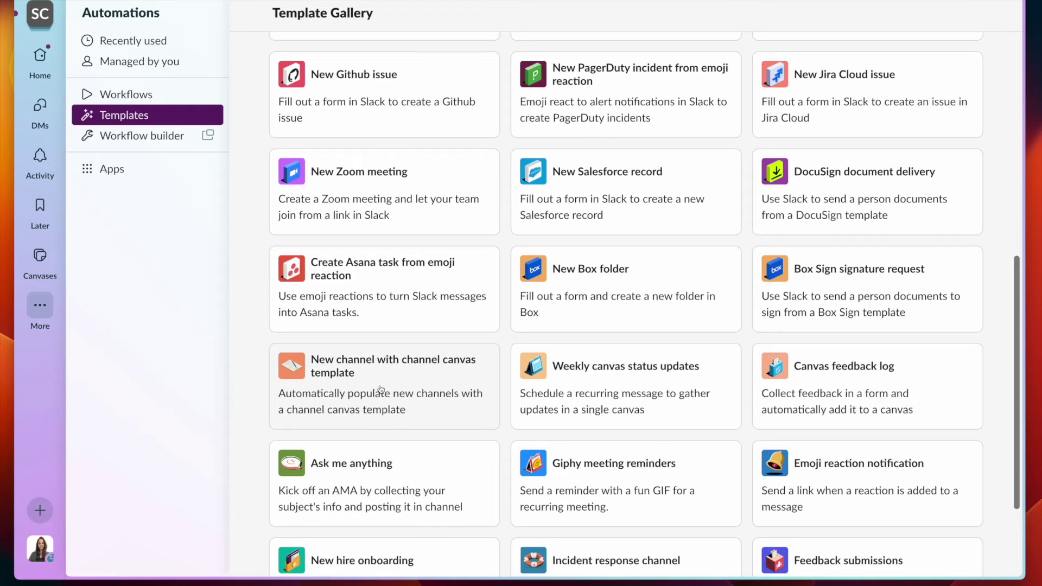
left_click(378, 394)
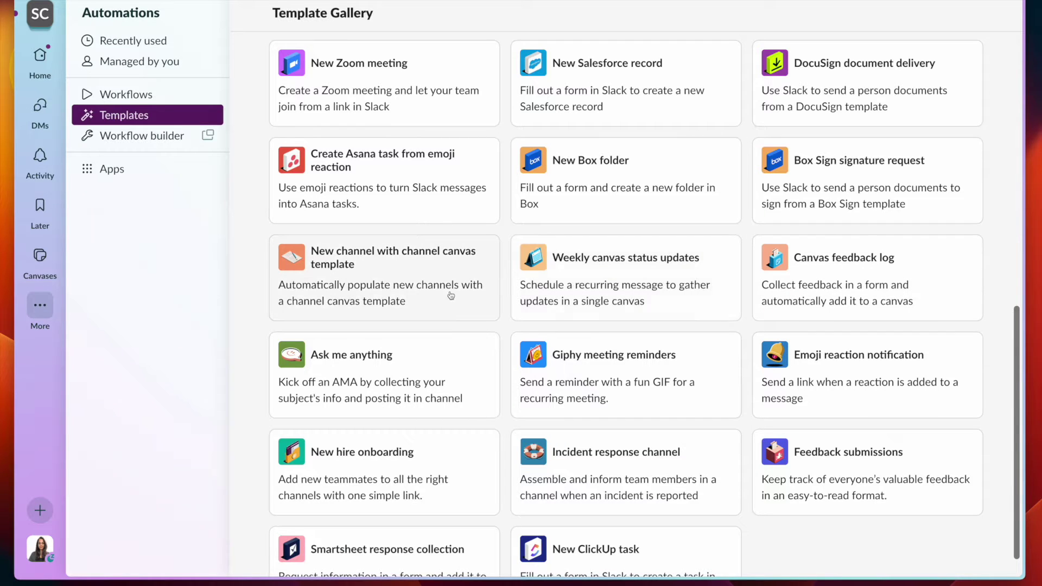
left_click(433, 282)
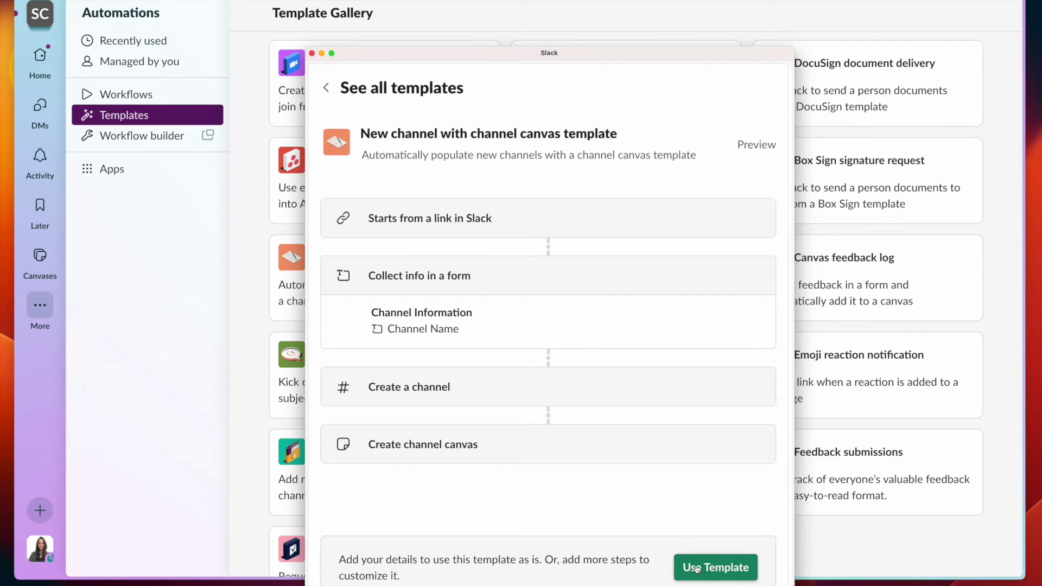
left_click(312, 53)
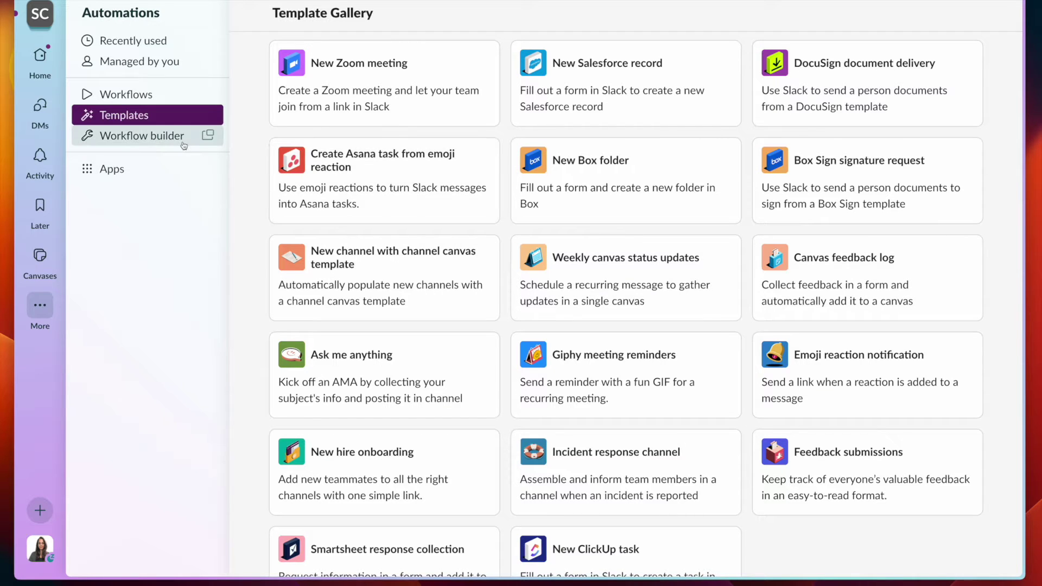
Submit Project Acme as the channel name for the new channel workflow and look through the new channel's canvas
type("Project Acme")
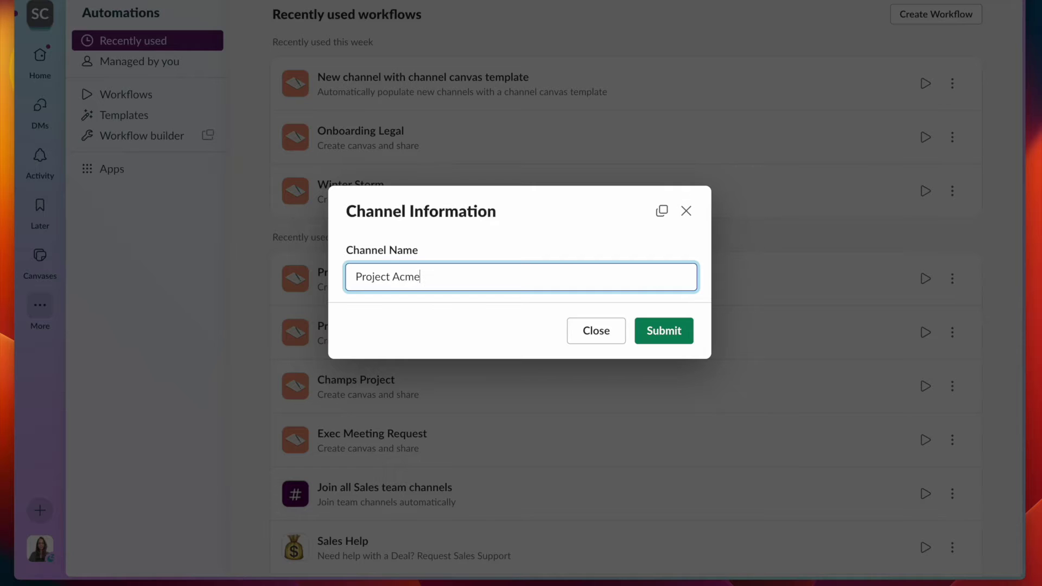
left_click(684, 336)
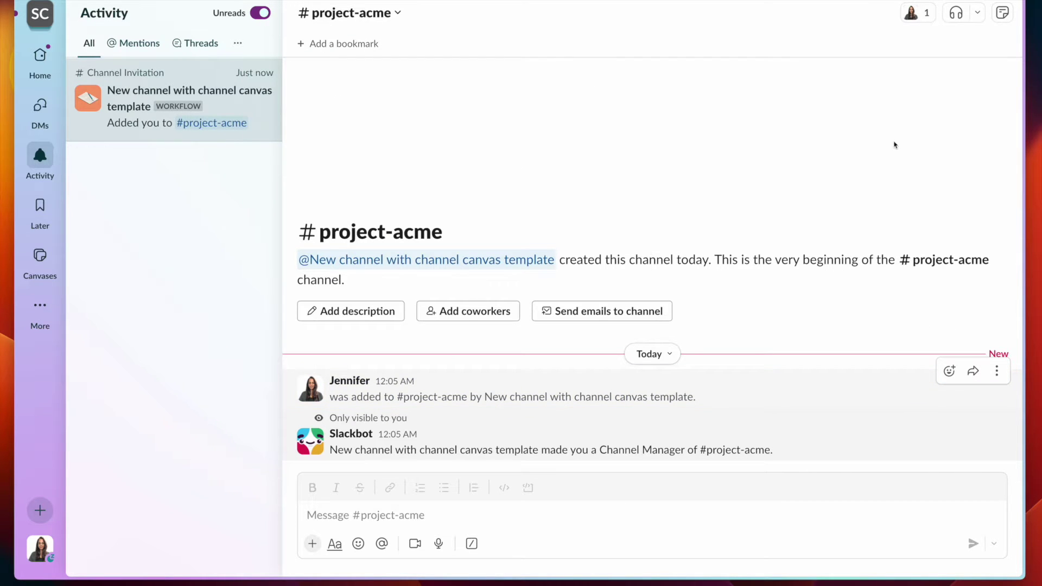
left_click(1002, 13)
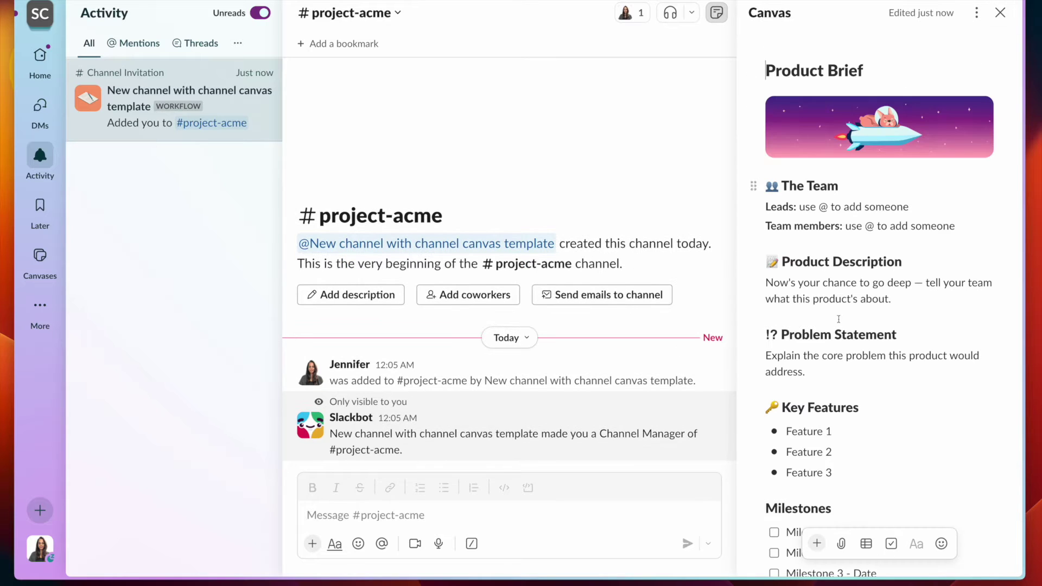
scroll(839, 319, "down", 8)
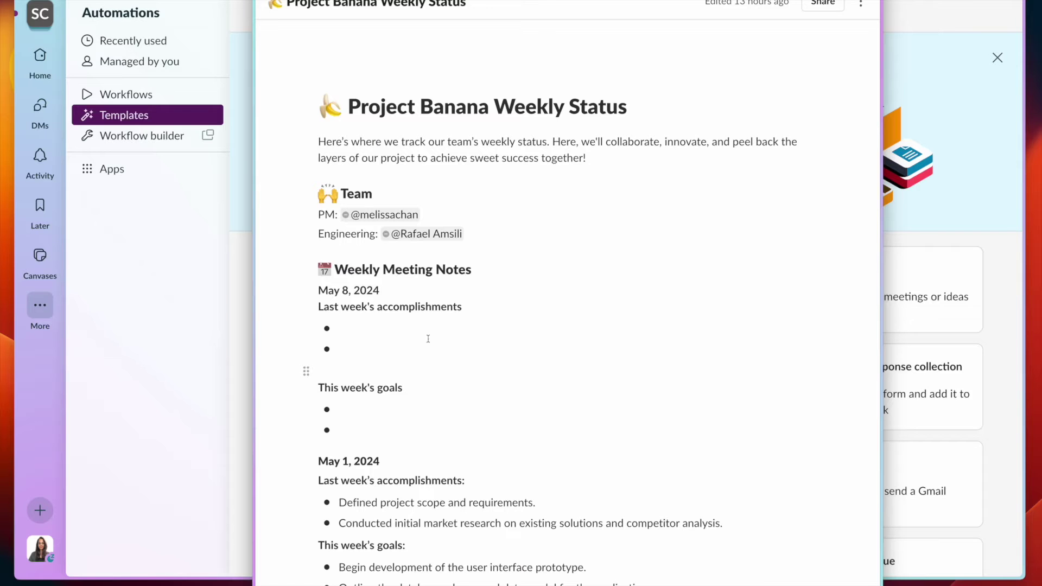
Examine the May 8, 2024 entry under Weekly Meeting Notes in the Project Banana Weekly Status canvas
scroll(339, 300, "down", 2)
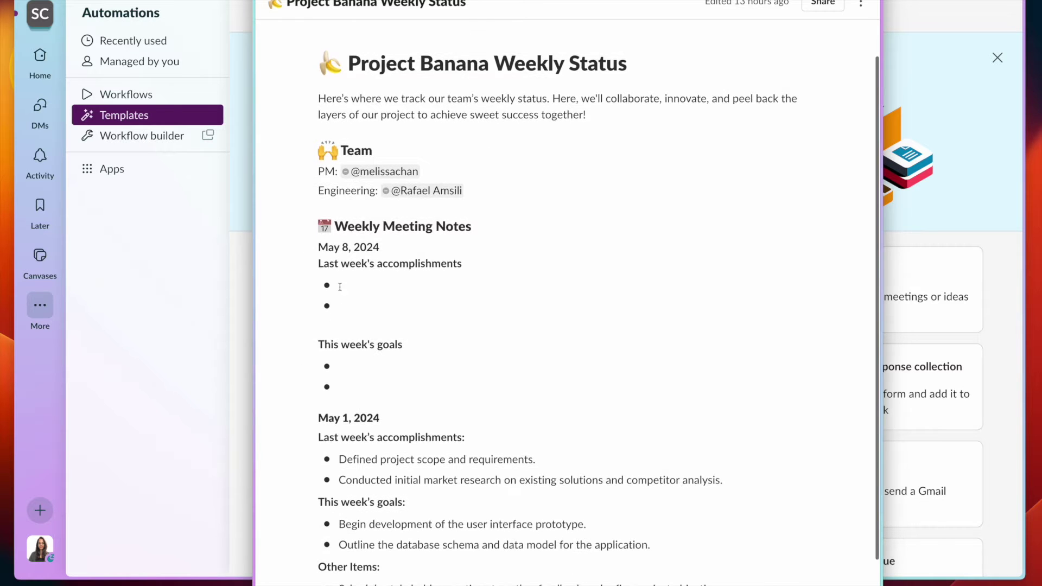
left_click_drag(341, 389, 304, 247)
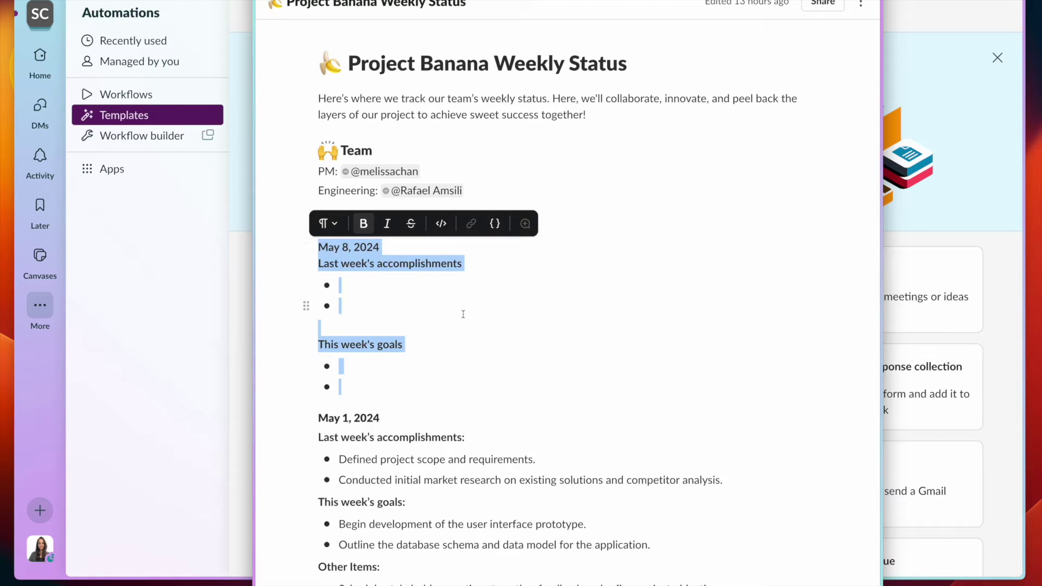
left_click(463, 312)
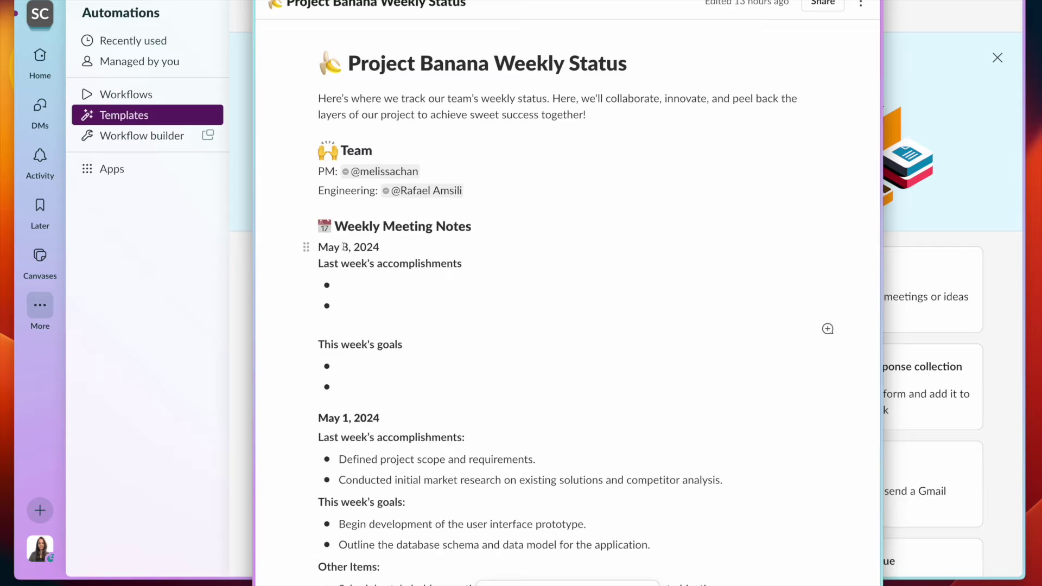
Return to the template gallery and start a workflow from the Weekly canvas status updates template
left_click(174, 232)
scroll(331, 291, "down", 10)
scroll(346, 281, "down", 1)
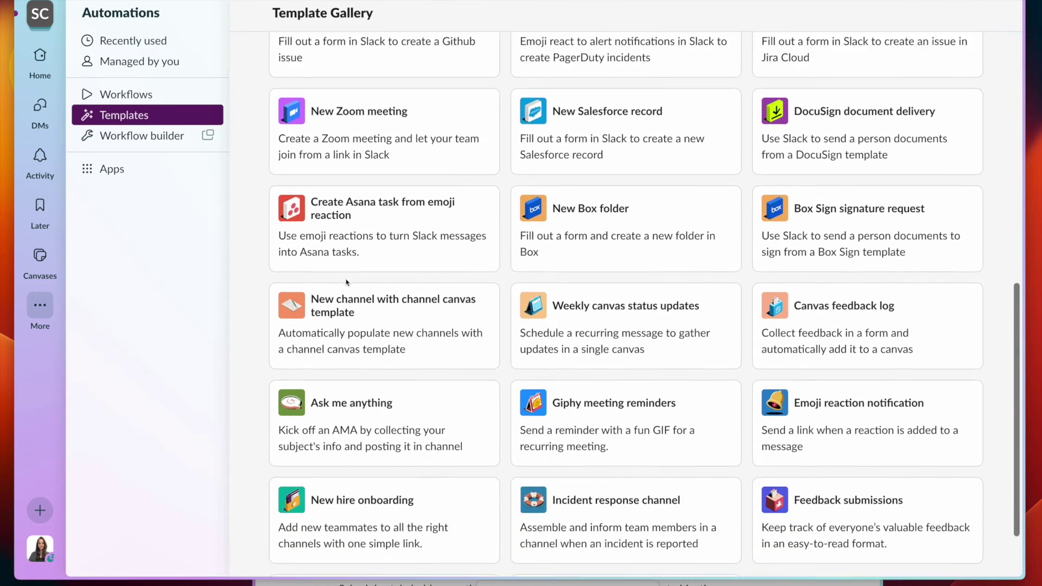
left_click(623, 313)
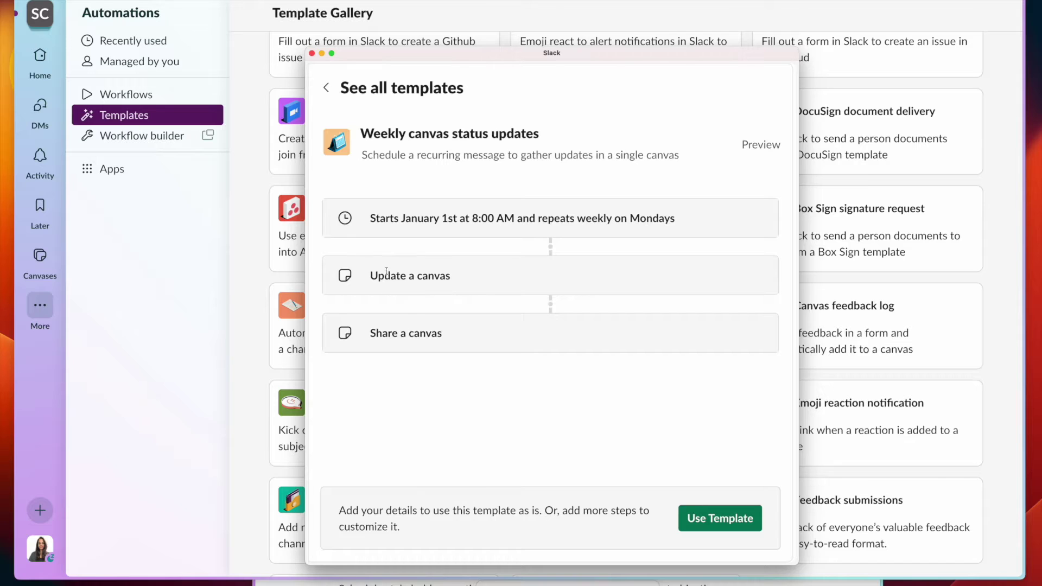
left_click(743, 517)
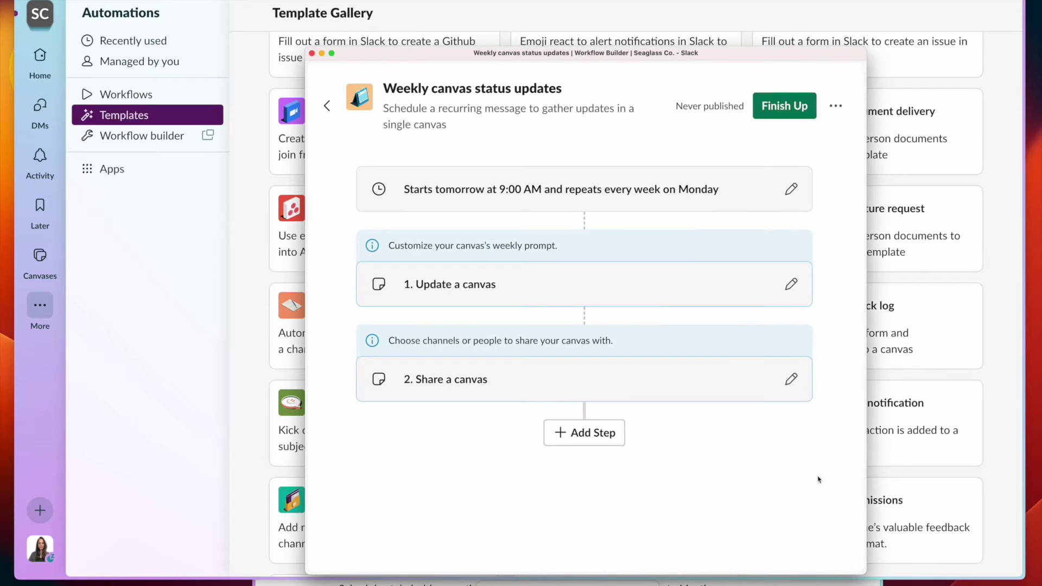
Set the Update a canvas step to add content to the top of Weekly Meeting Notes in the Project Banana Weekly Status canvas
left_click(791, 284)
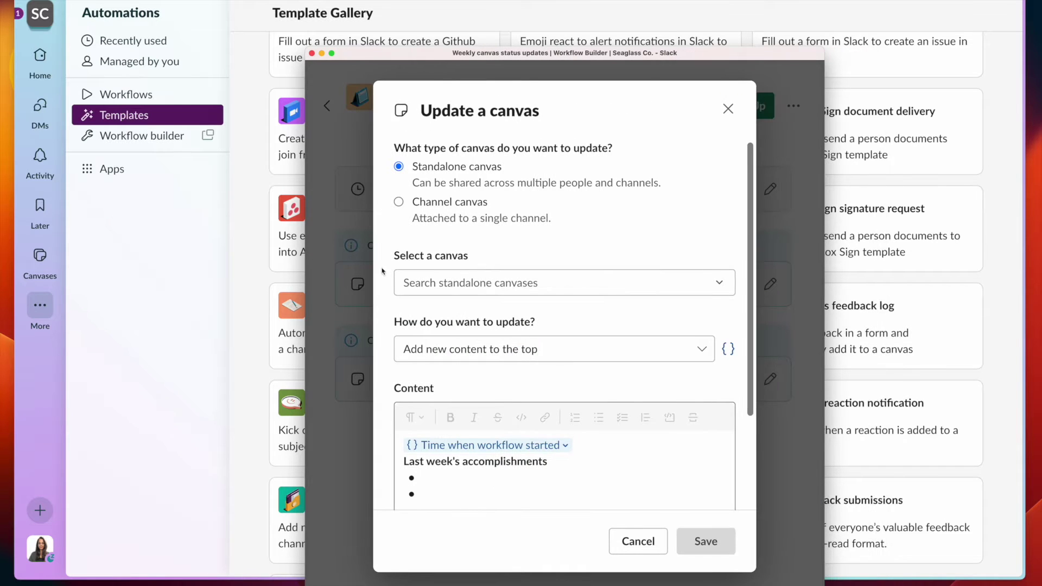
left_click(429, 287)
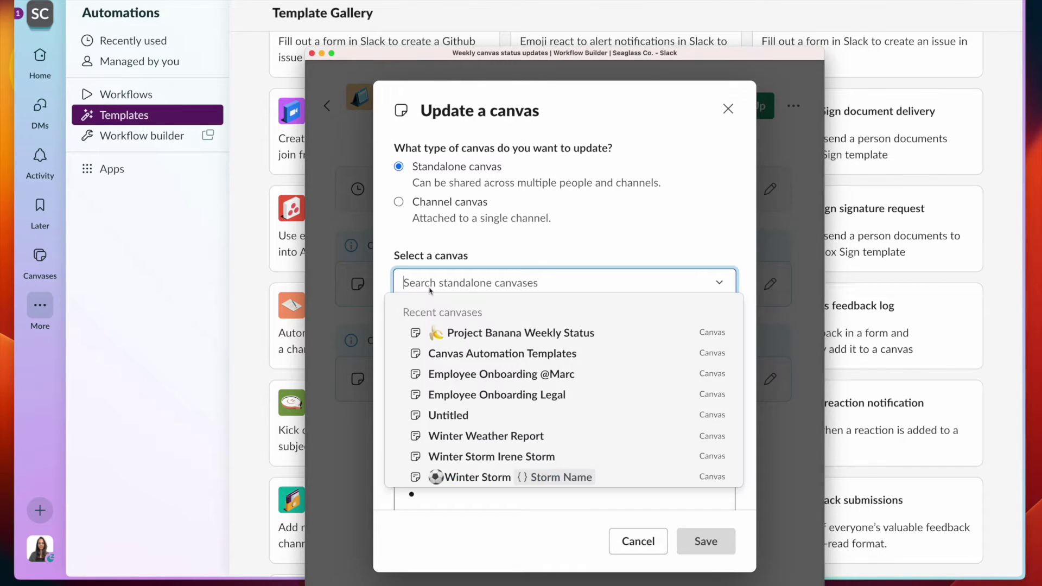
left_click(481, 333)
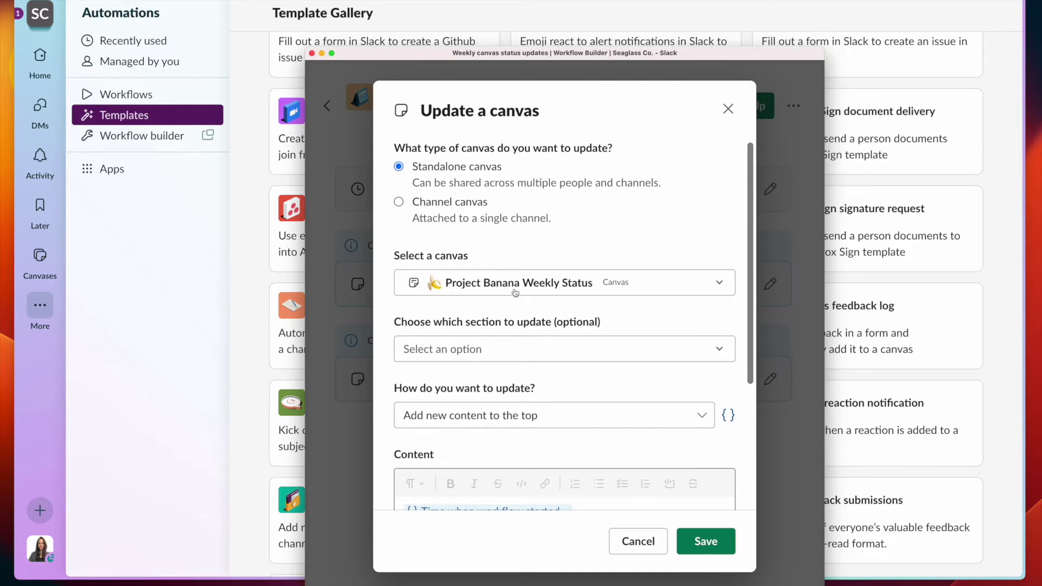
scroll(568, 353, "down", 1)
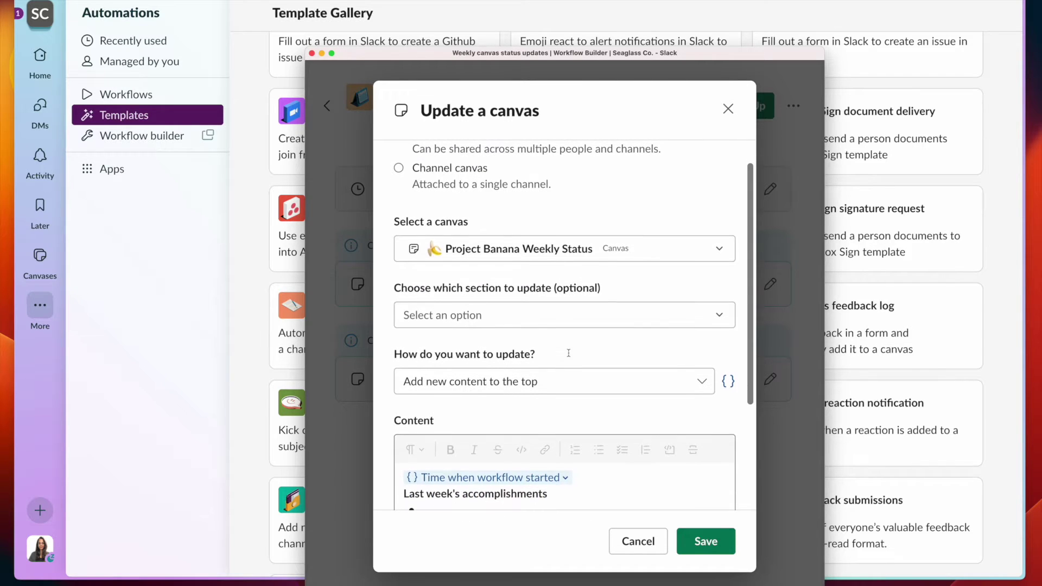
left_click(547, 320)
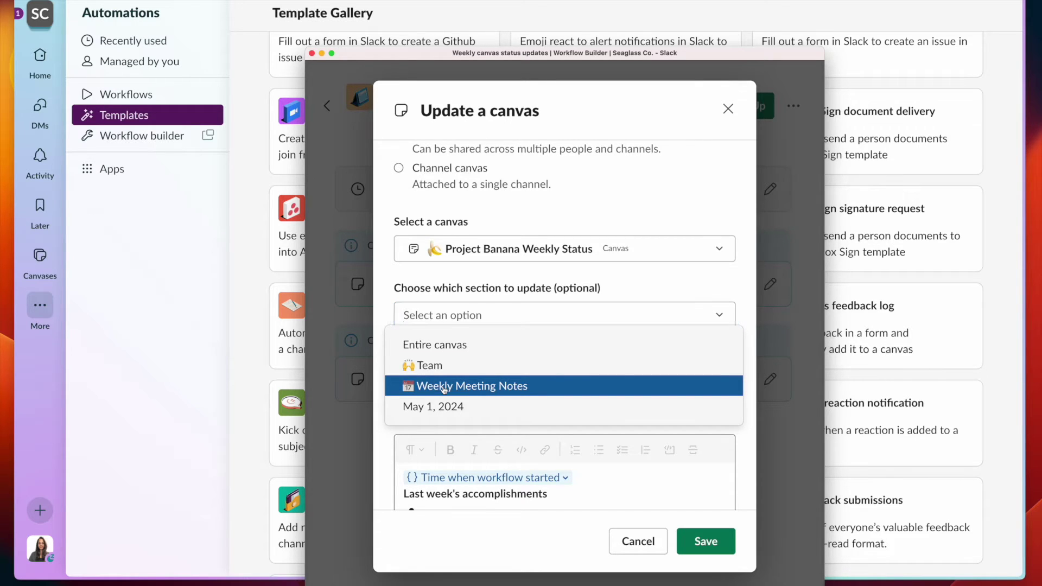
left_click(443, 386)
scroll(730, 360, "down", 1)
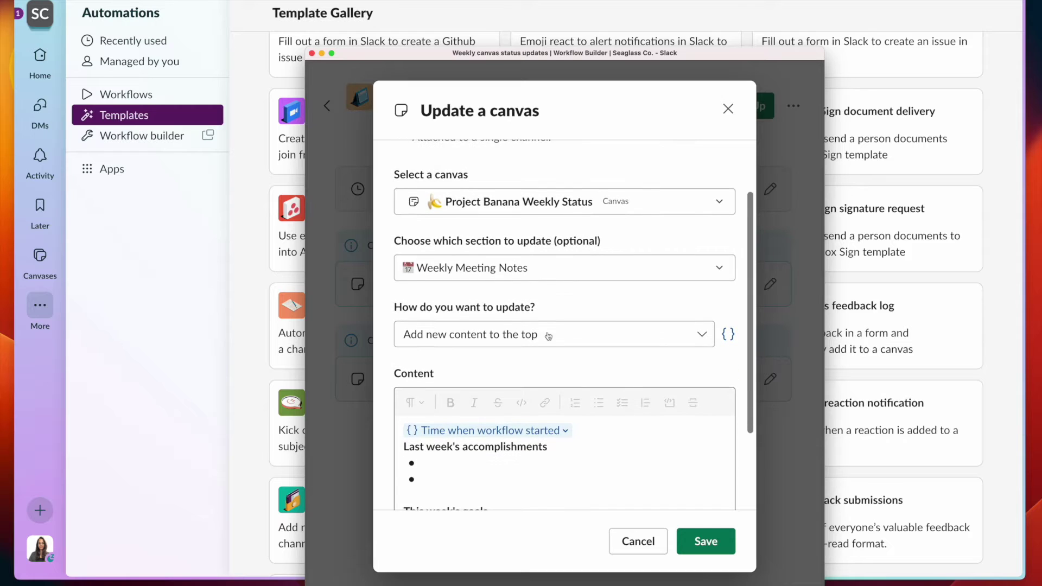
left_click(473, 340)
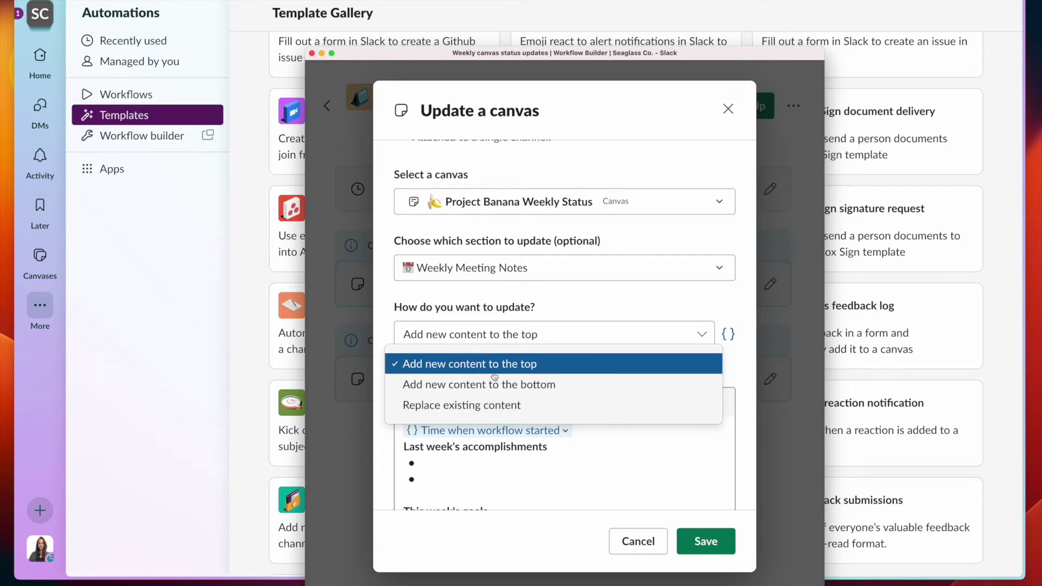
left_click(573, 307)
Format the Time when workflow started variable in the canvas content as Local date with the Small heading style
scroll(608, 331, "down", 4)
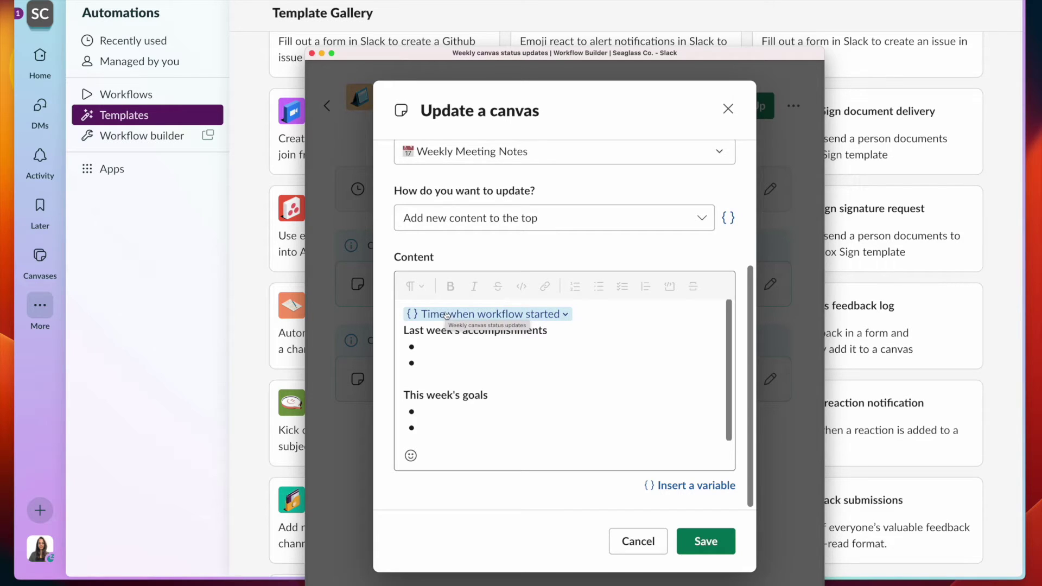
left_click(565, 315)
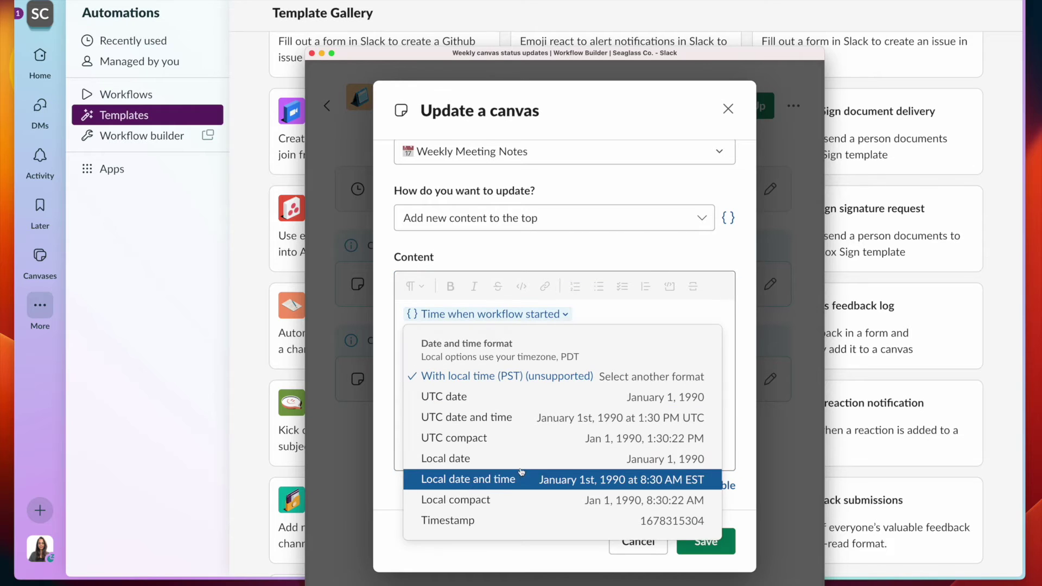
left_click(490, 460)
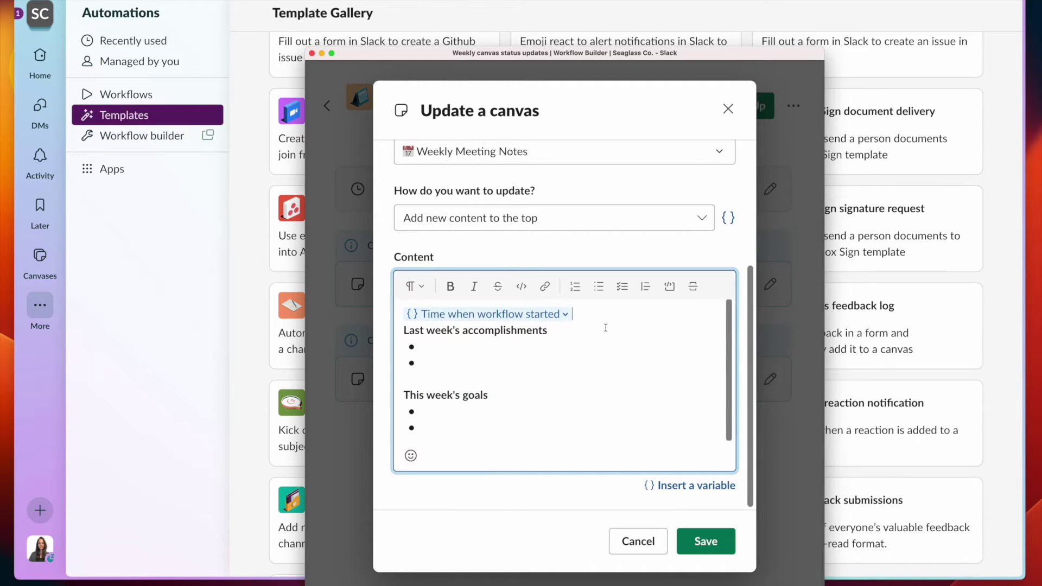
key("shift+Left")
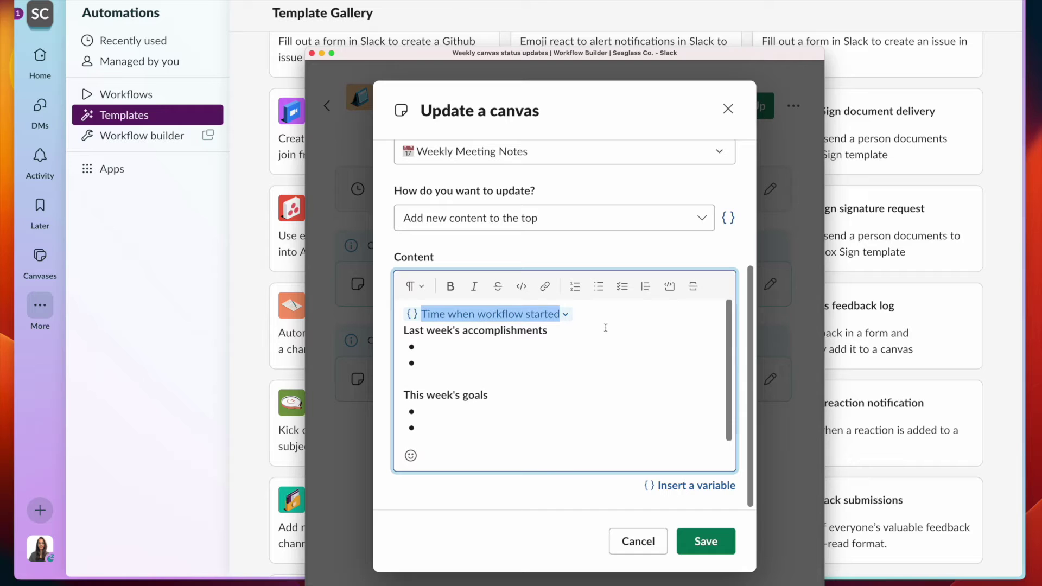
left_click(414, 286)
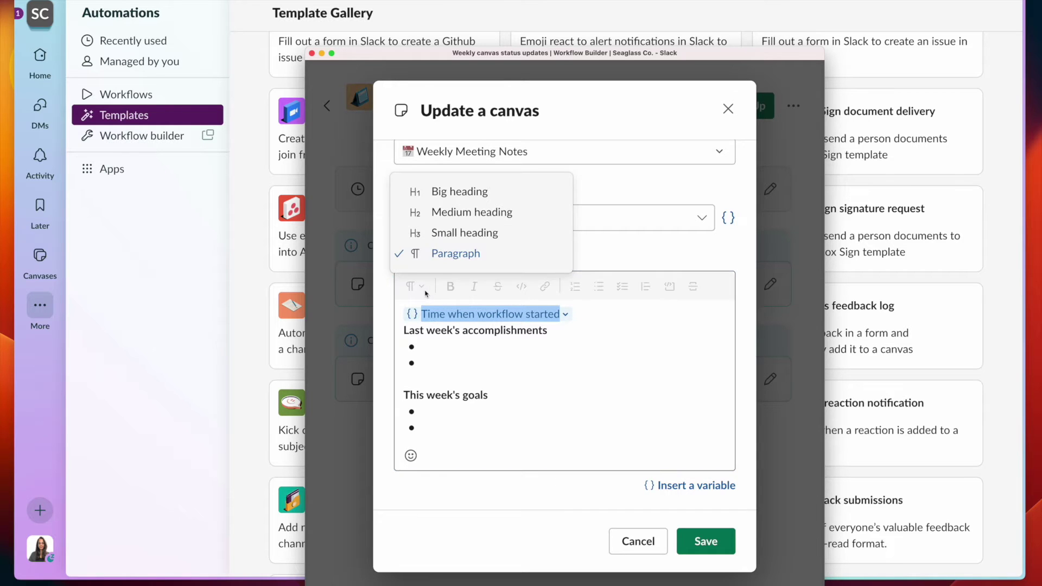
left_click(441, 233)
left_click(597, 343)
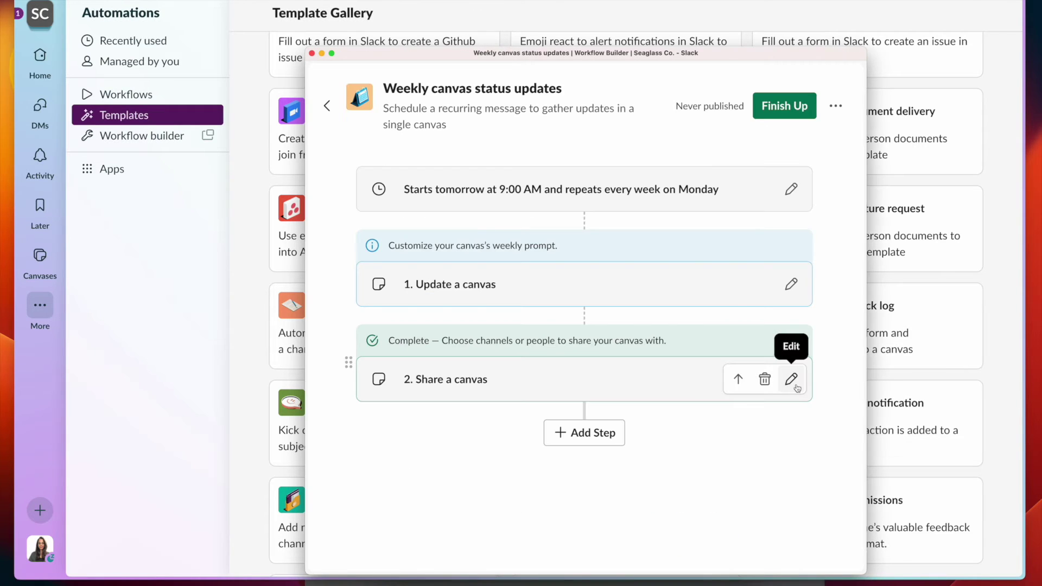
Select the #project-acme channel as the recipient in the Share a canvas step
left_click(796, 387)
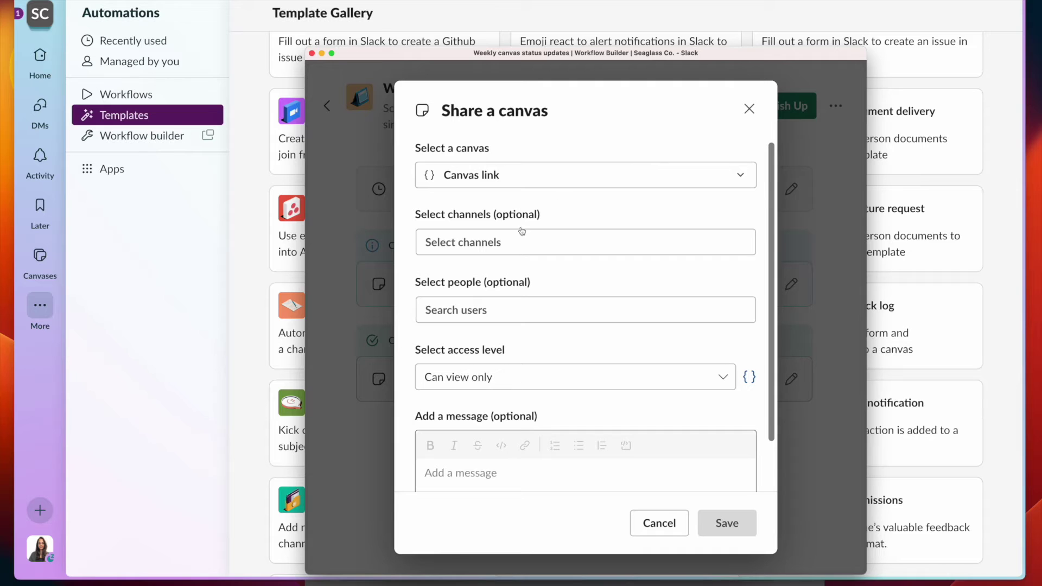
left_click(493, 243)
type("acm")
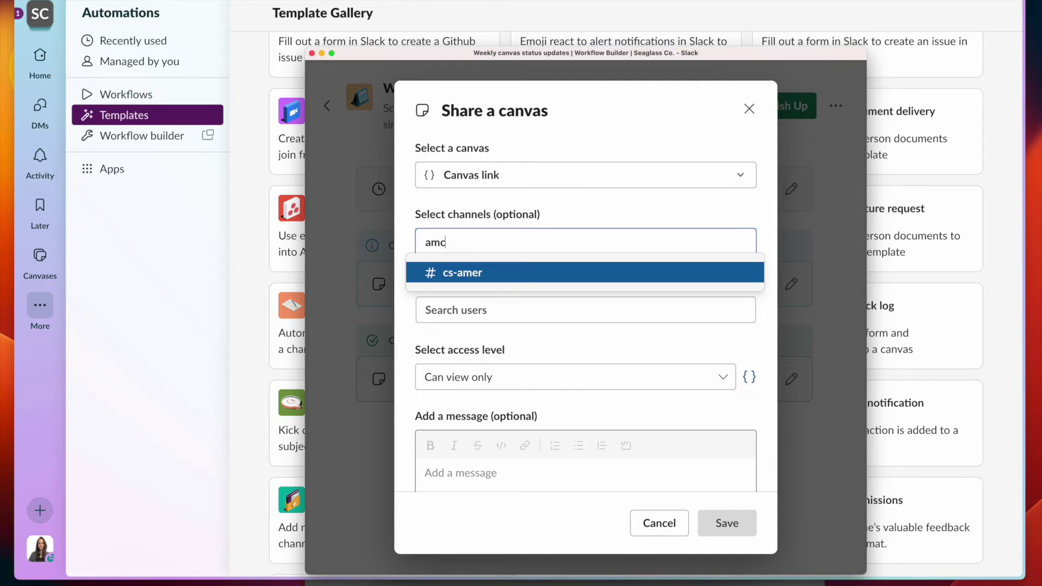
type("e")
key("Return")
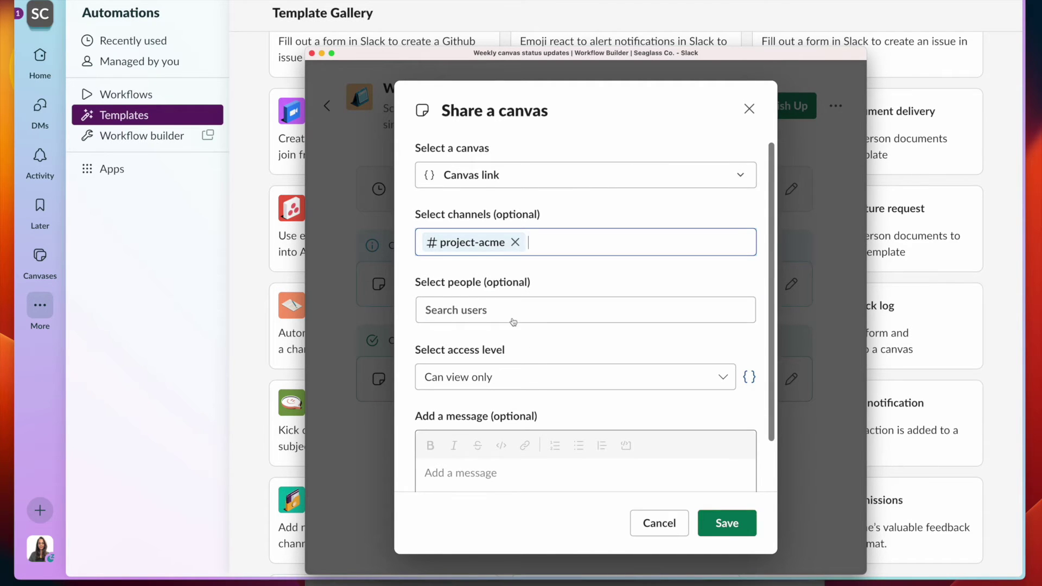
Set the shared canvas's access level to Can edit and add the message "Please update this week's agenda"
scroll(490, 315, "down", 1)
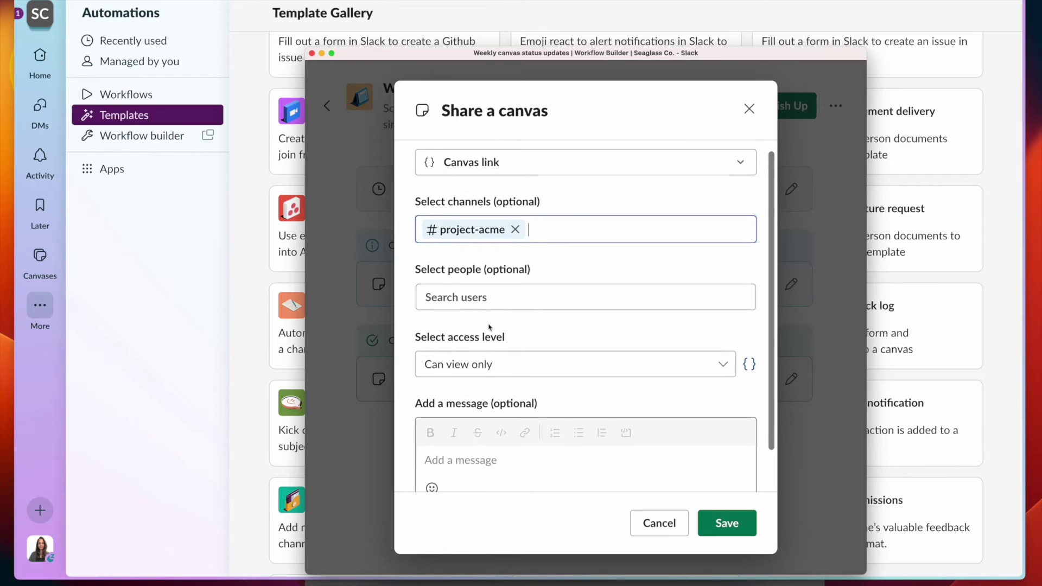
left_click(488, 366)
left_click(488, 412)
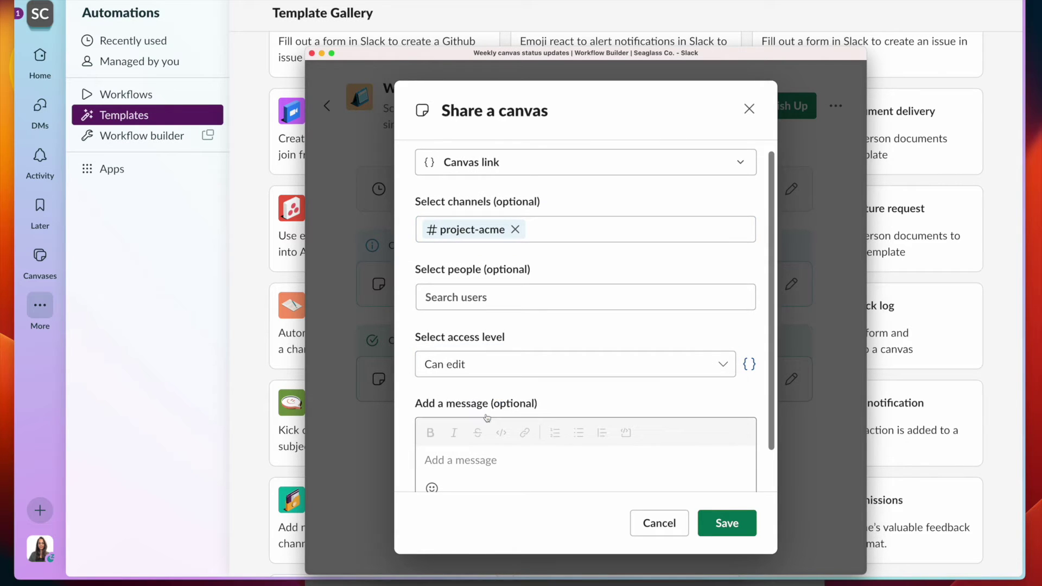
scroll(489, 418, "down", 3)
left_click(480, 414)
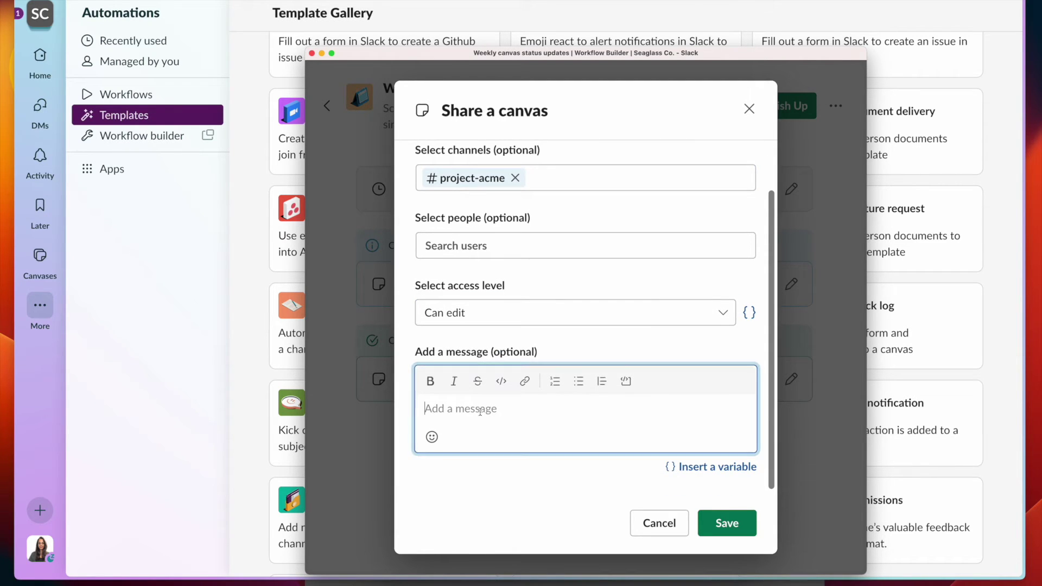
type("Please update this week's agenda")
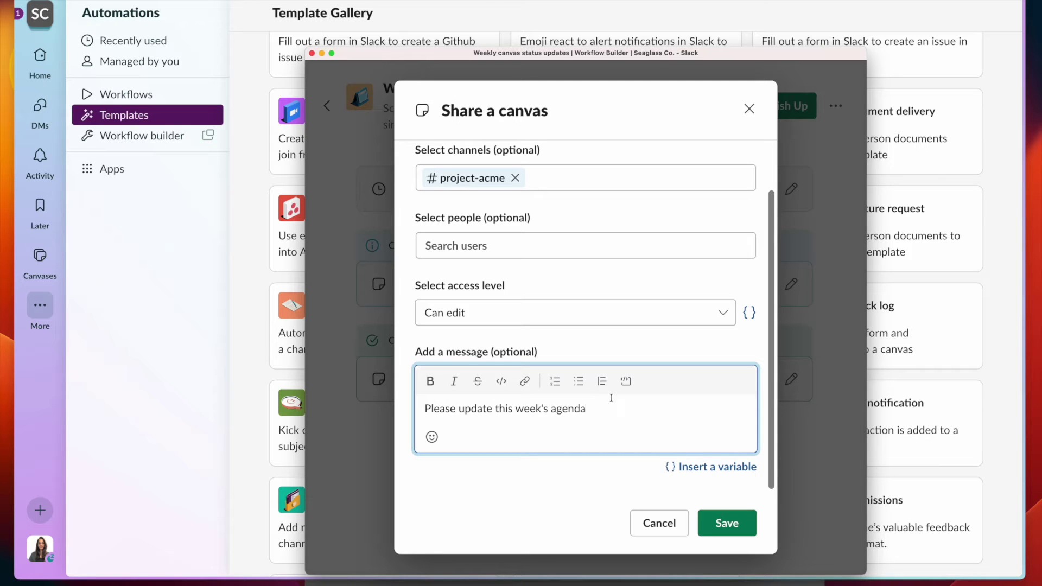
Save the settings of the Share a canvas step
left_click(727, 523)
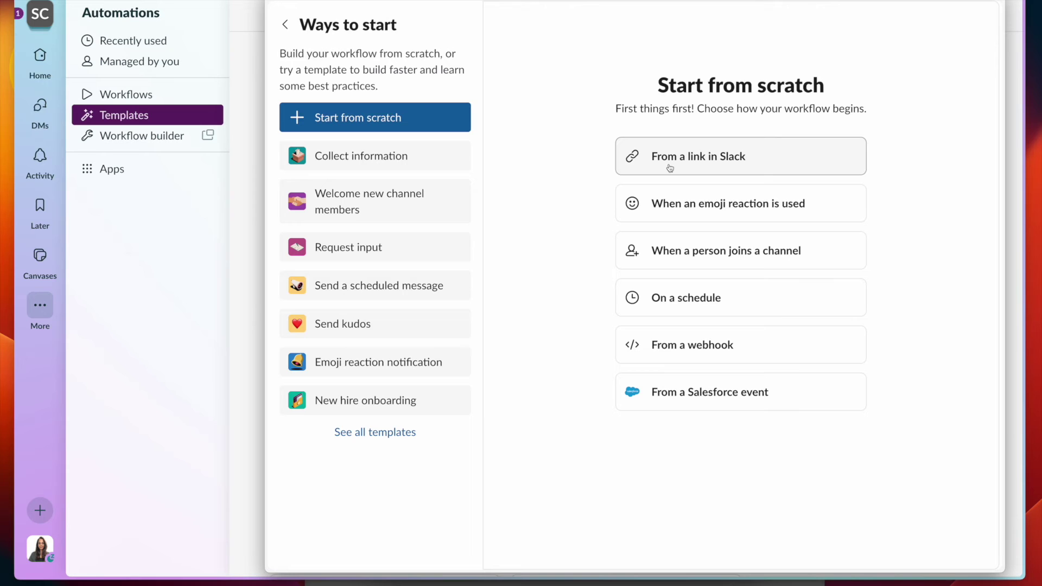
Create a new workflow from scratch that starts from a link in Slack
left_click(670, 168)
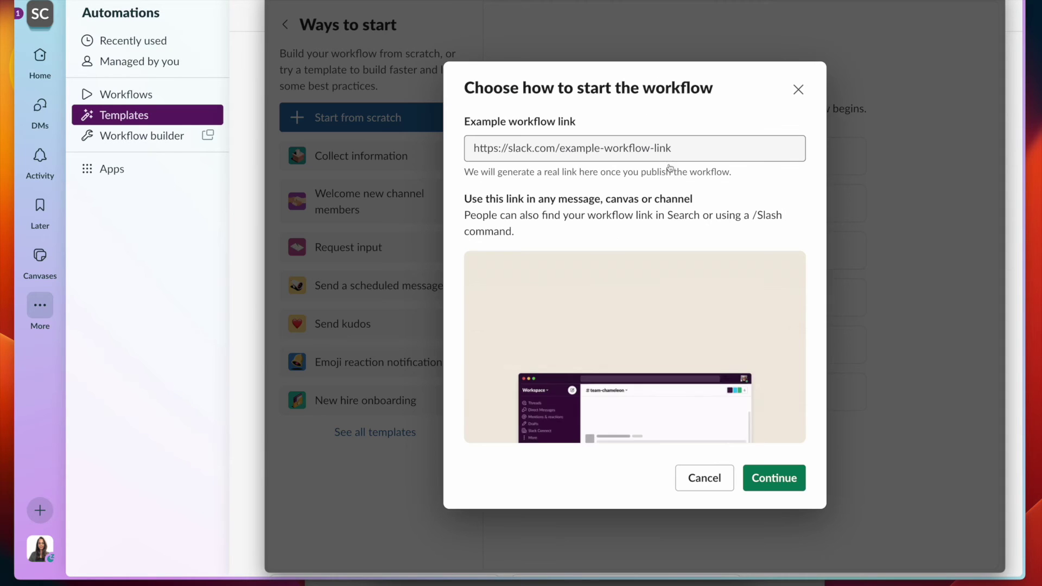
left_click(777, 477)
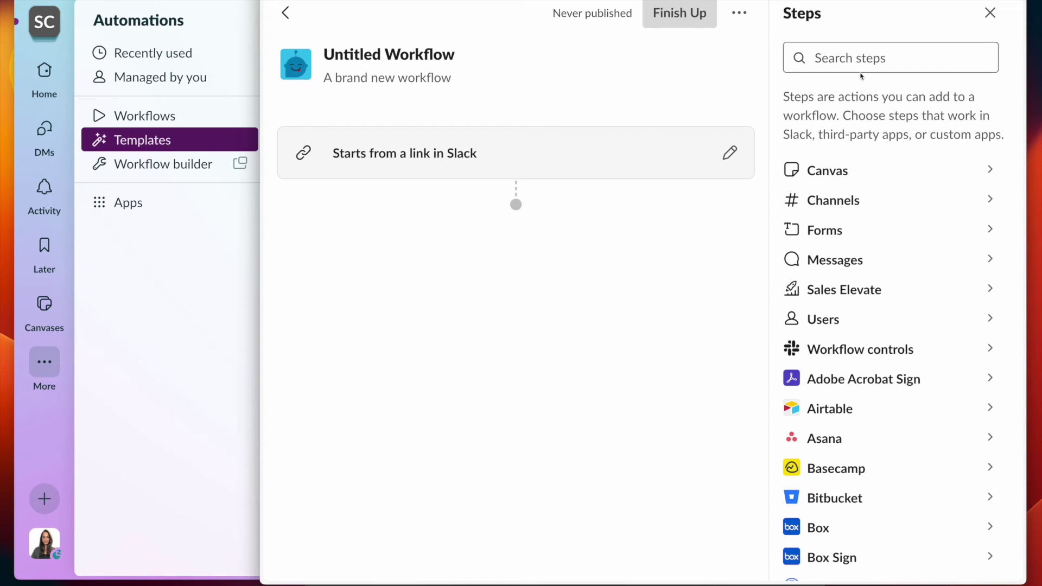
Look through the available workflow step categories, including Messages, Forms and the third-party apps
scroll(862, 76, "down", 2)
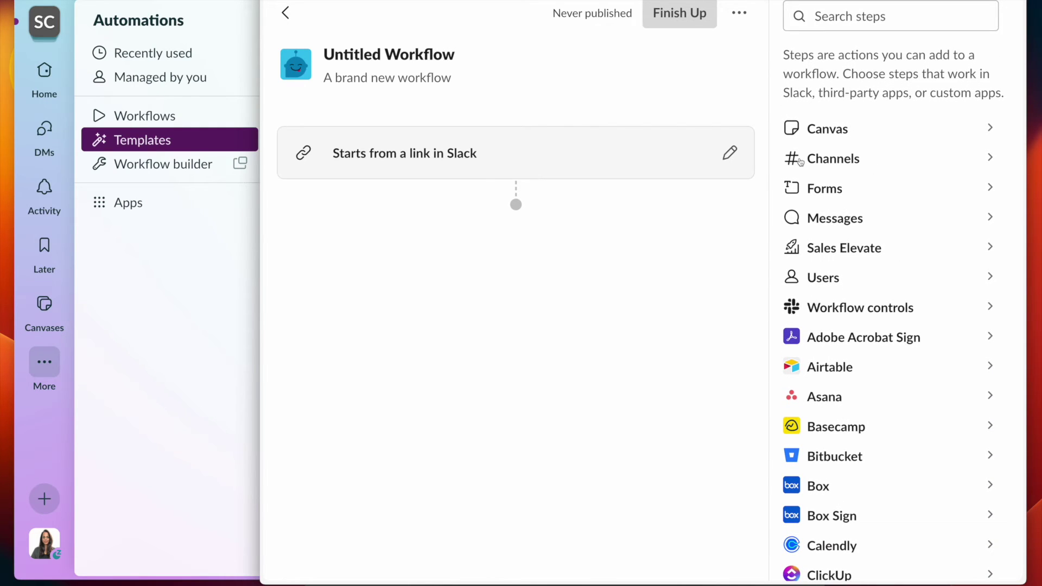
left_click(827, 219)
left_click(796, 103)
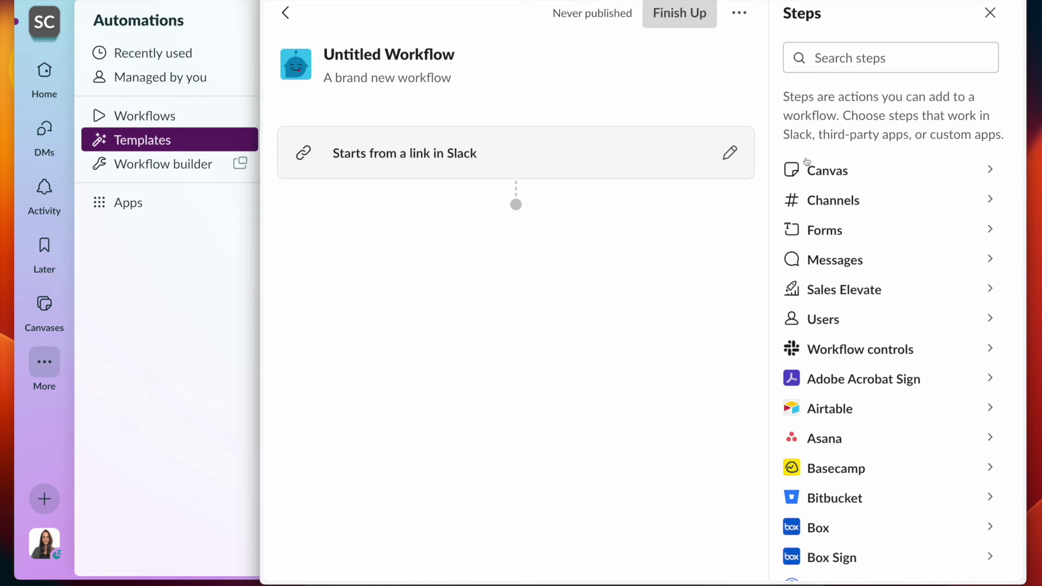
left_click(824, 226)
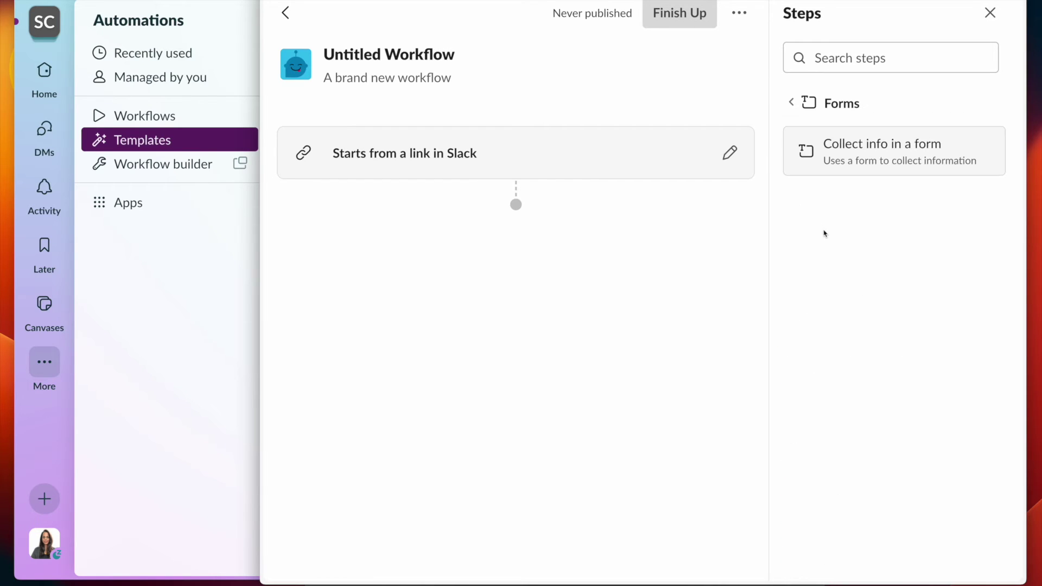
left_click(791, 102)
scroll(807, 296, "down", 2)
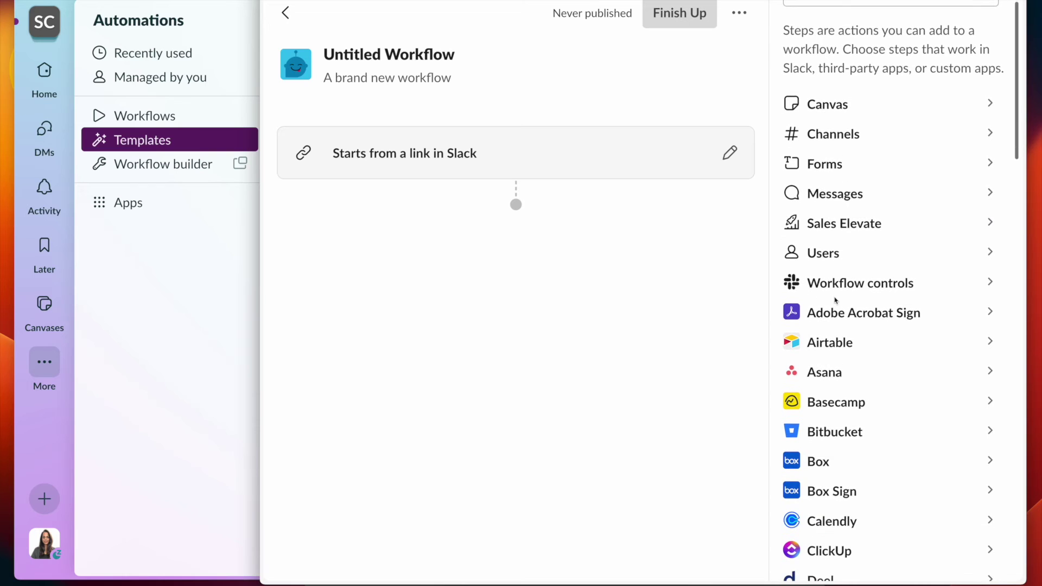
scroll(836, 298, "down", 1)
scroll(836, 299, "down", 5)
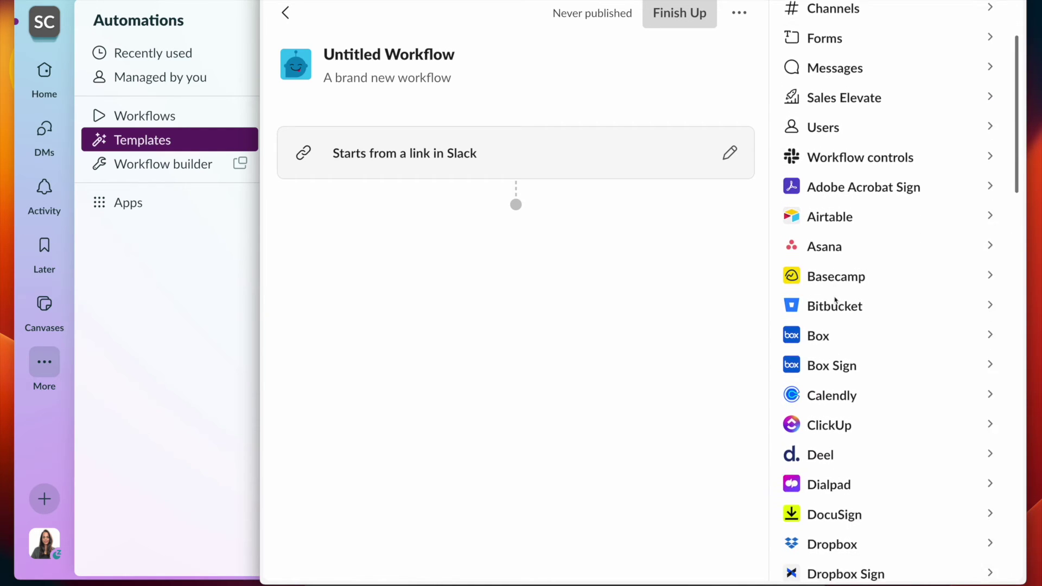
scroll(850, 191, "up", 7)
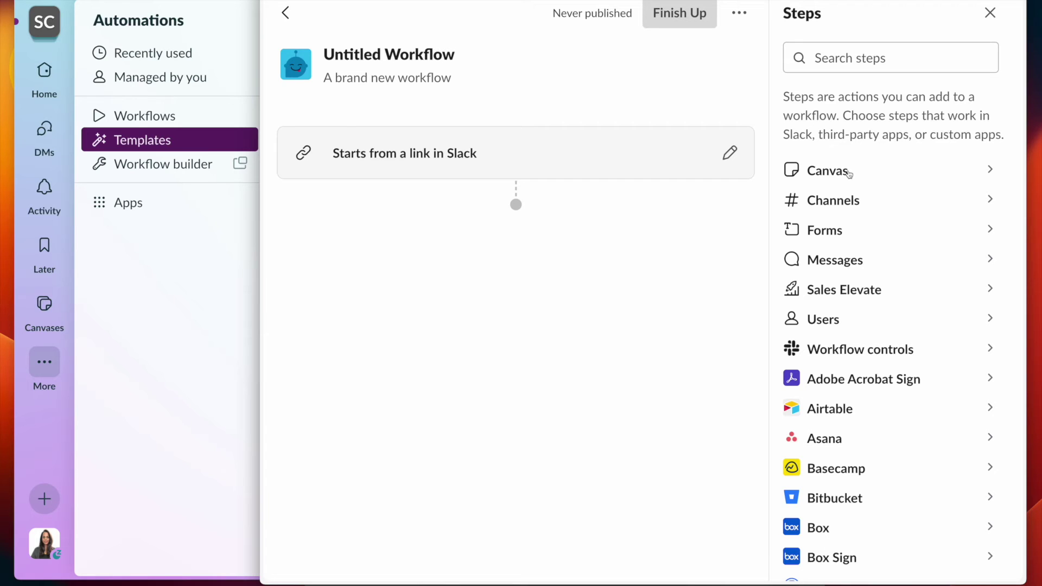
Add a Create a canvas step to the workflow and name the canvas "New canvas"
left_click(849, 172)
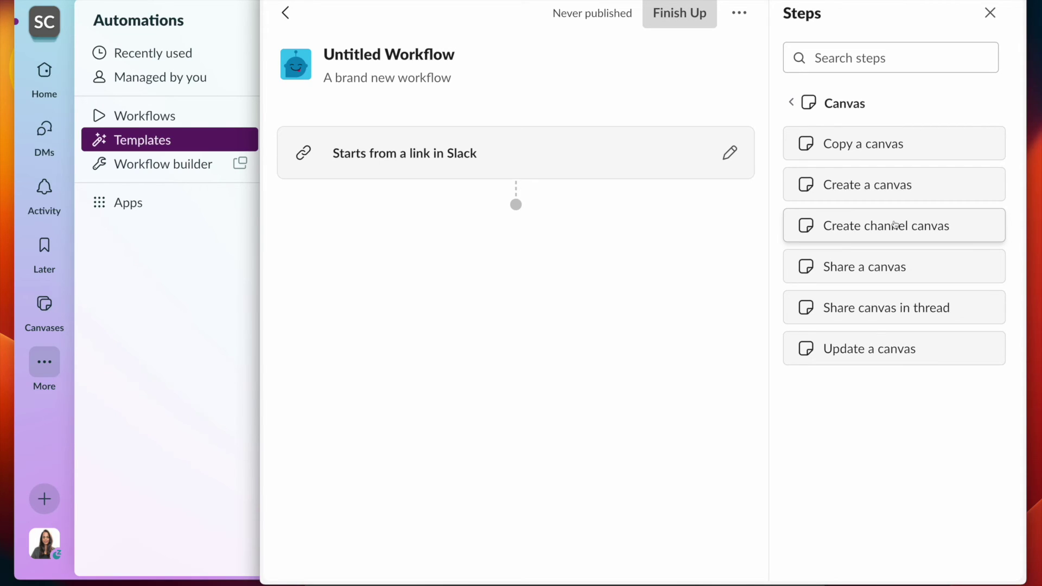
left_click(859, 188)
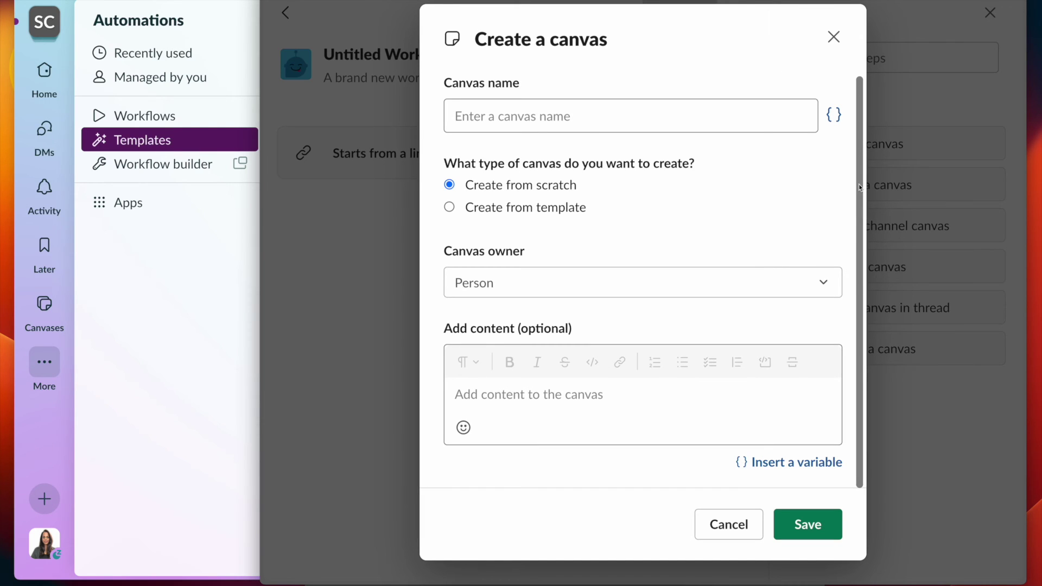
left_click(666, 116)
type("New cnas")
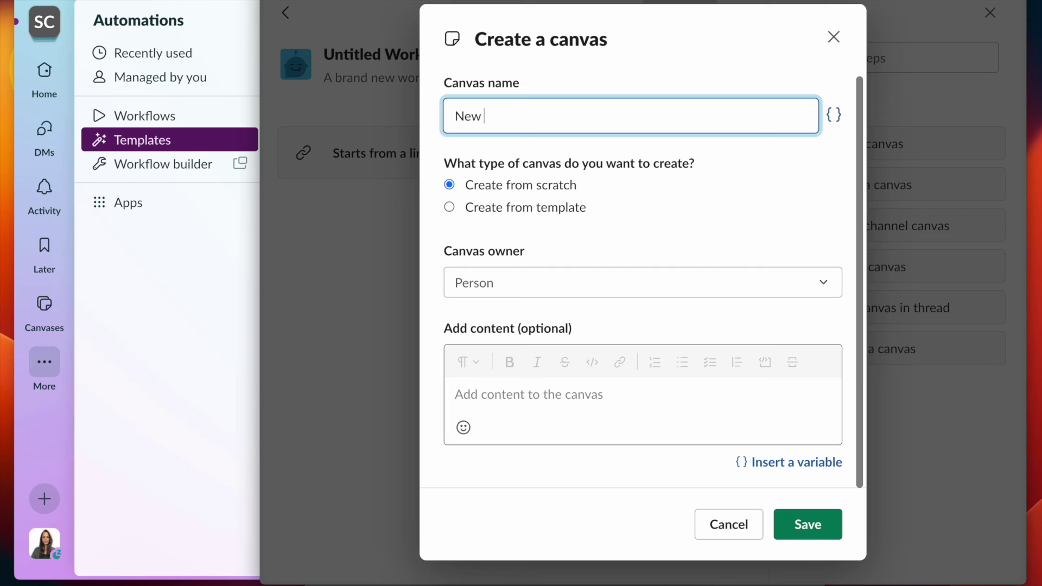
key("BackSpace")
key("BackSpace")
type("anvas")
Examine the canvas templates available for the new canvas, including the Slack built ones, and return to creating it from scratch
left_click(512, 213)
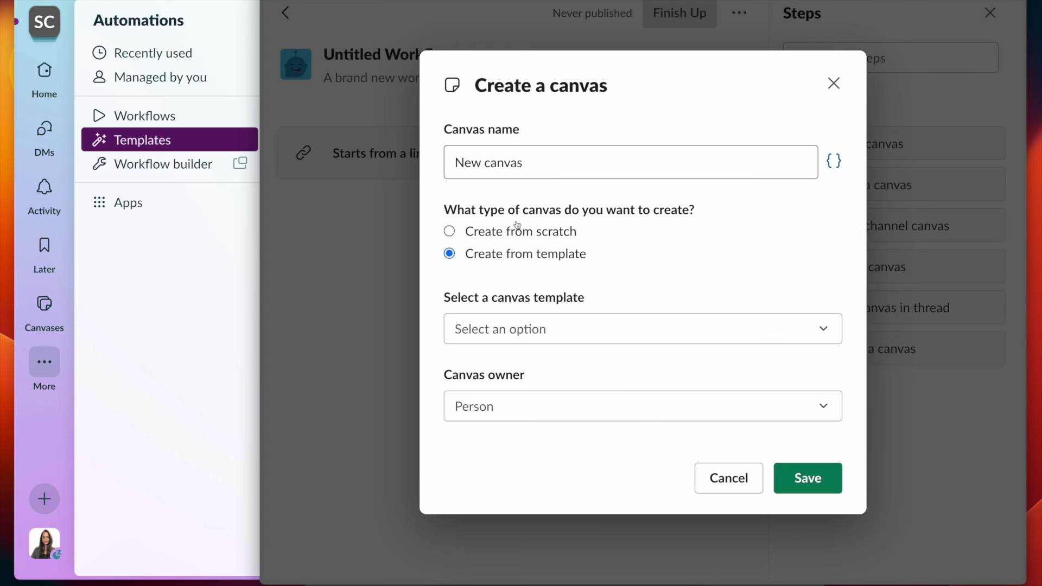
left_click(531, 335)
scroll(542, 434, "down", 2)
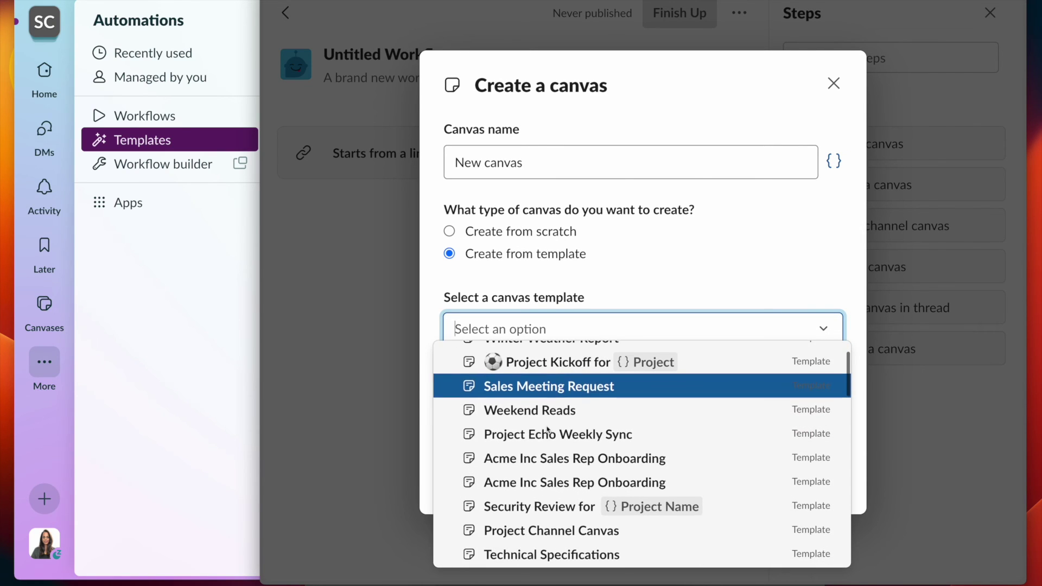
scroll(543, 434, "up", 2)
scroll(542, 434, "down", 10)
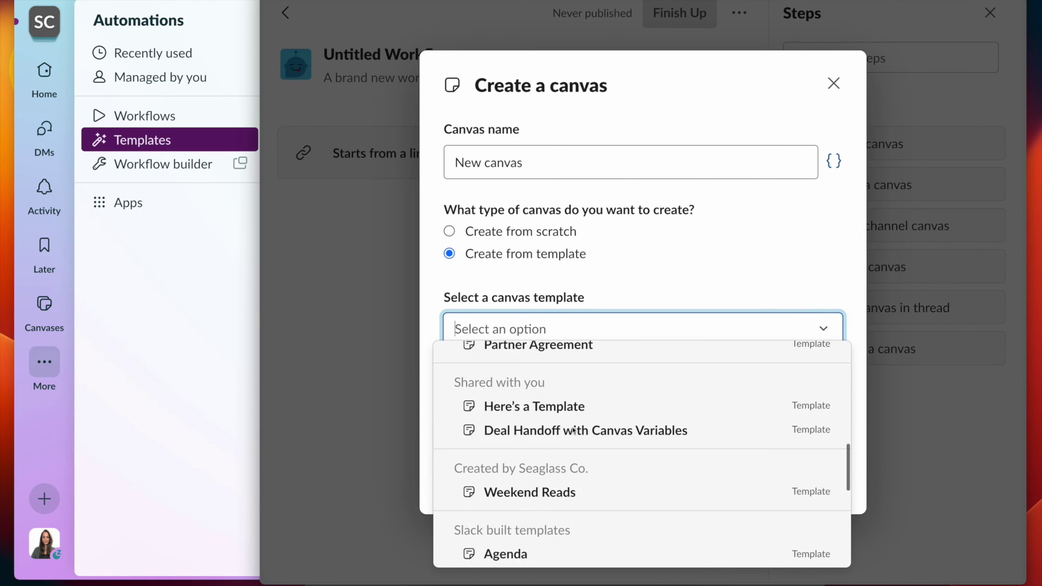
scroll(573, 430, "up", 1)
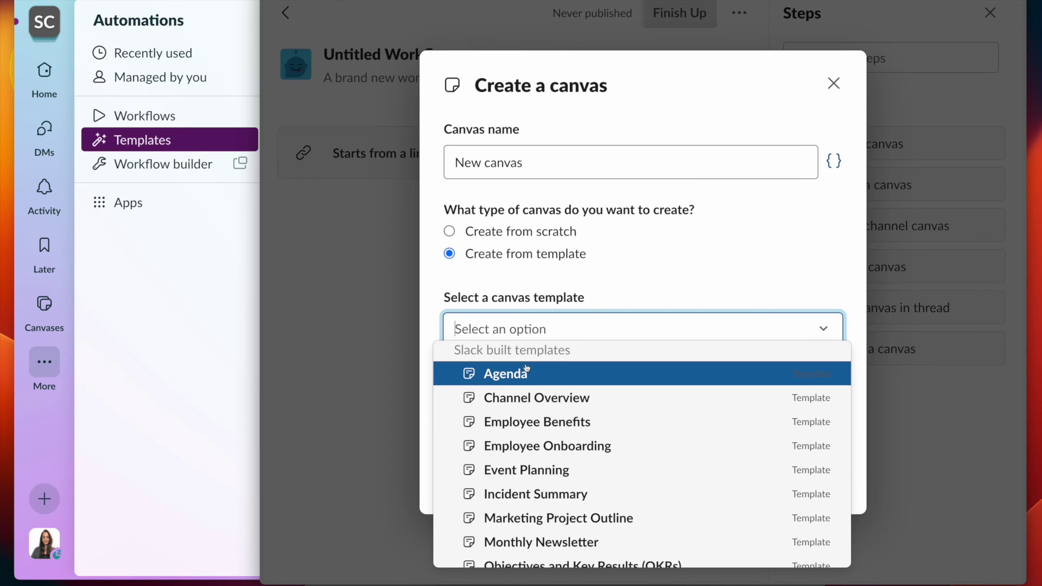
left_click(646, 293)
left_click(565, 238)
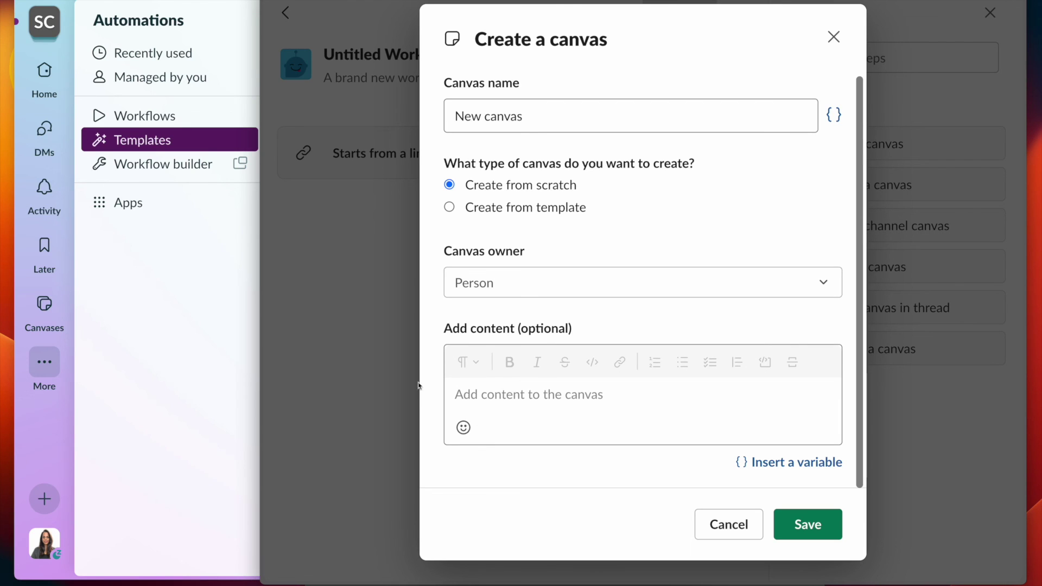
Enter "Header" as the canvas content and try out a checklist item on a new line below it
left_click(471, 387)
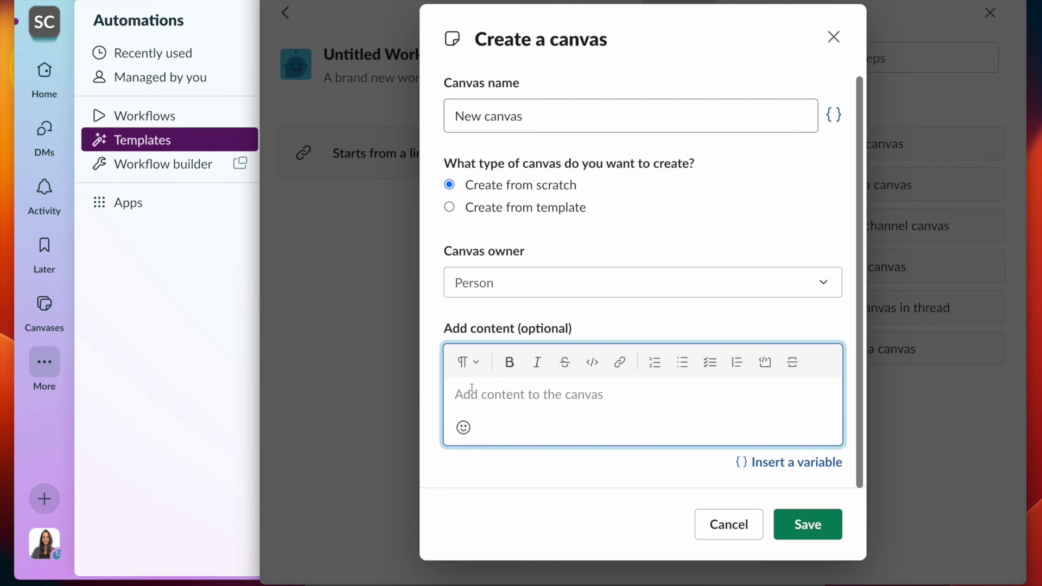
type("Header")
double_click(481, 394)
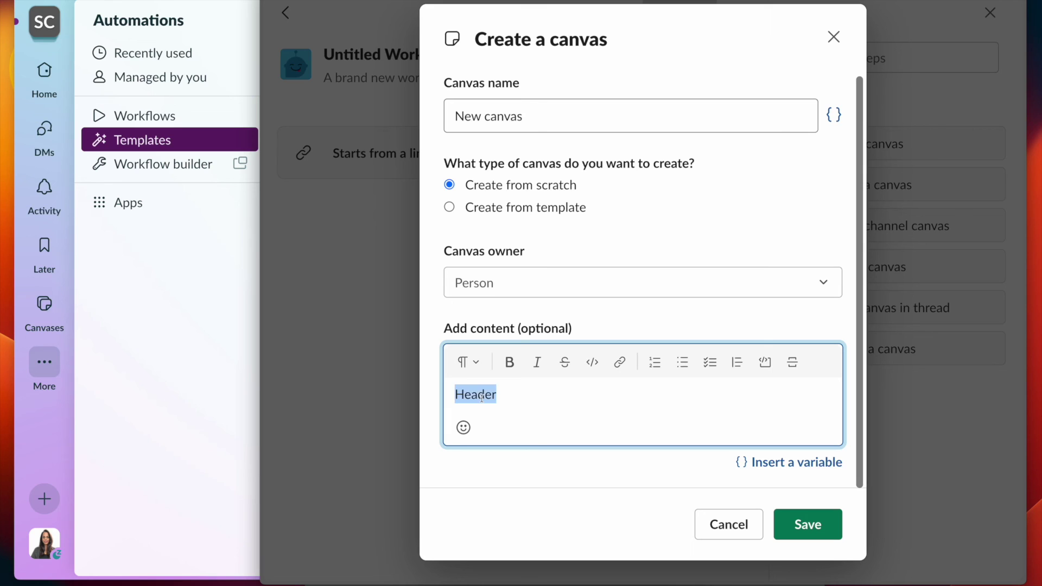
left_click(468, 362)
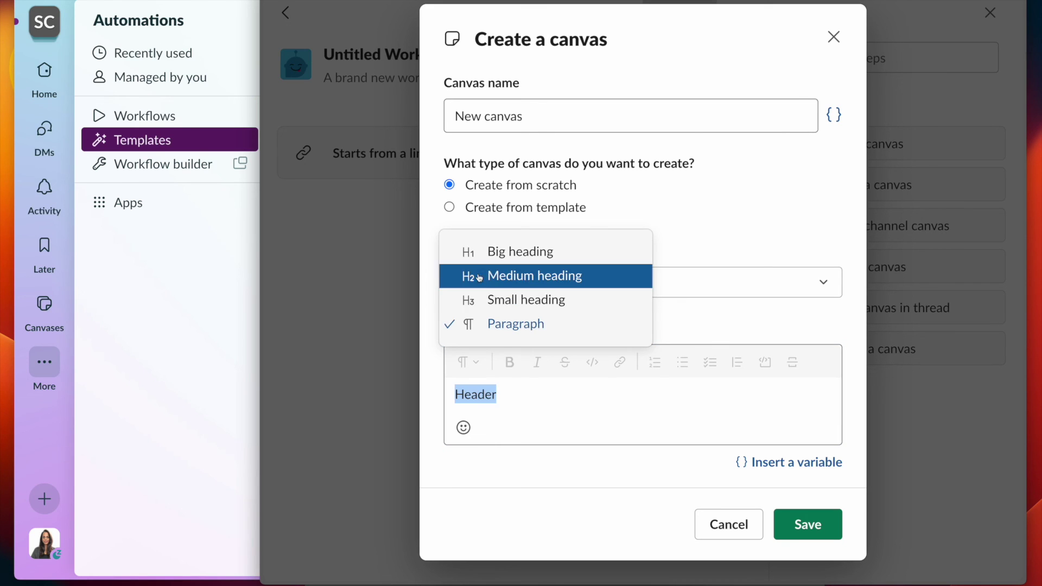
left_click(538, 396)
key("Return")
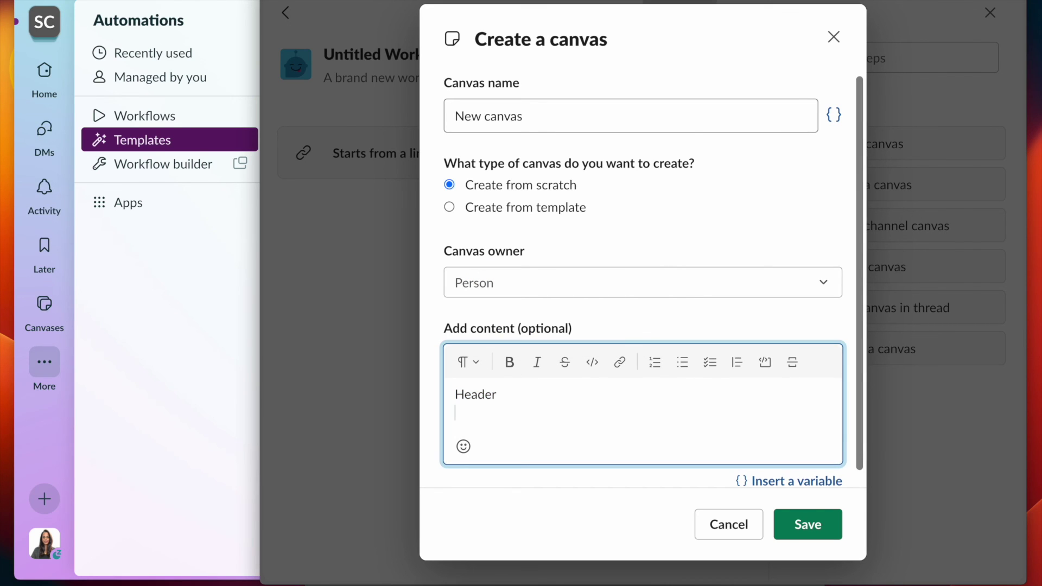
left_click(710, 362)
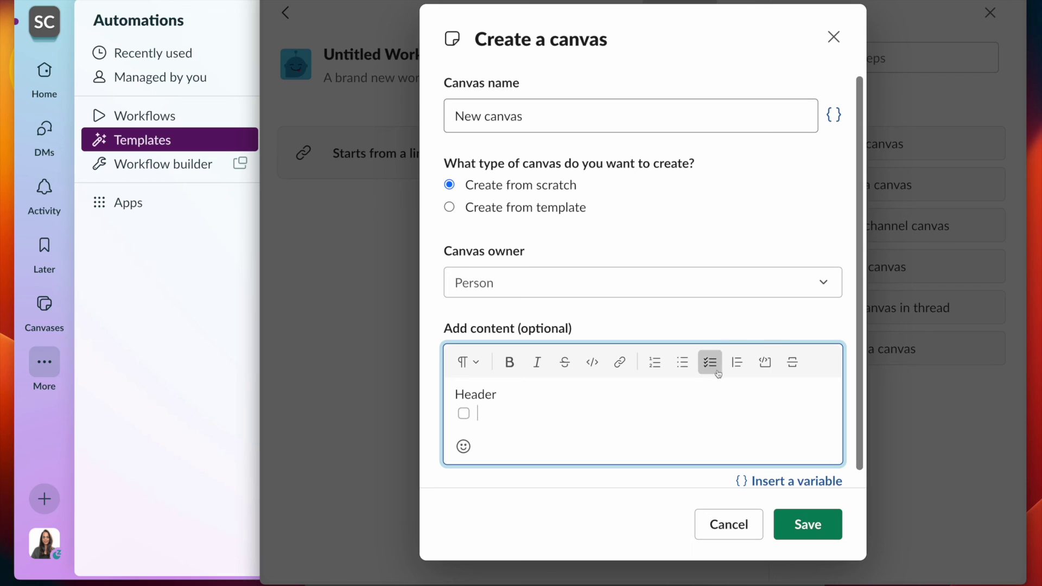
left_click(792, 362)
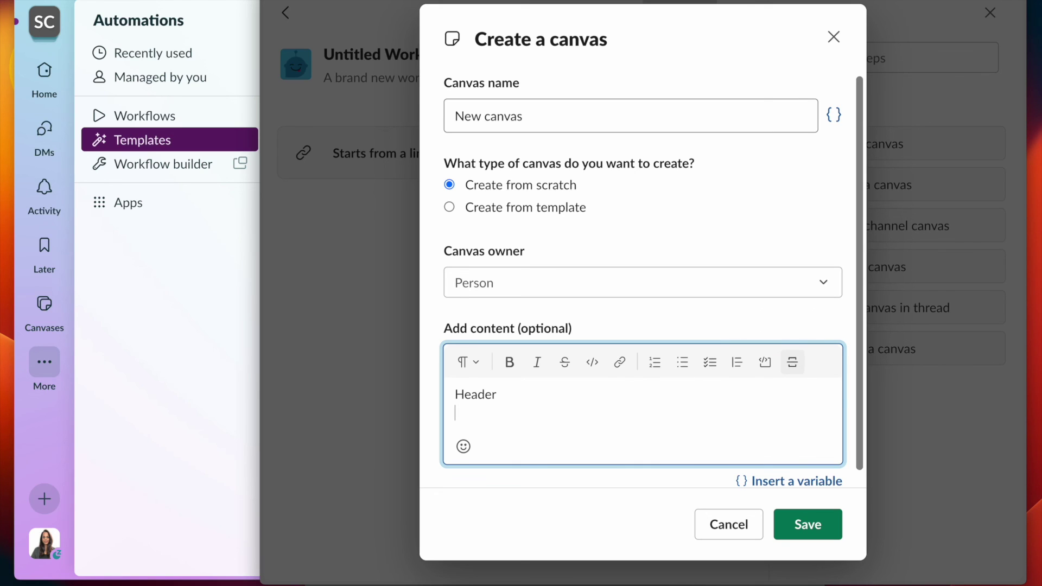
Set the canvas owner to Person who used this workflow and save the Create a canvas step
left_click(499, 283)
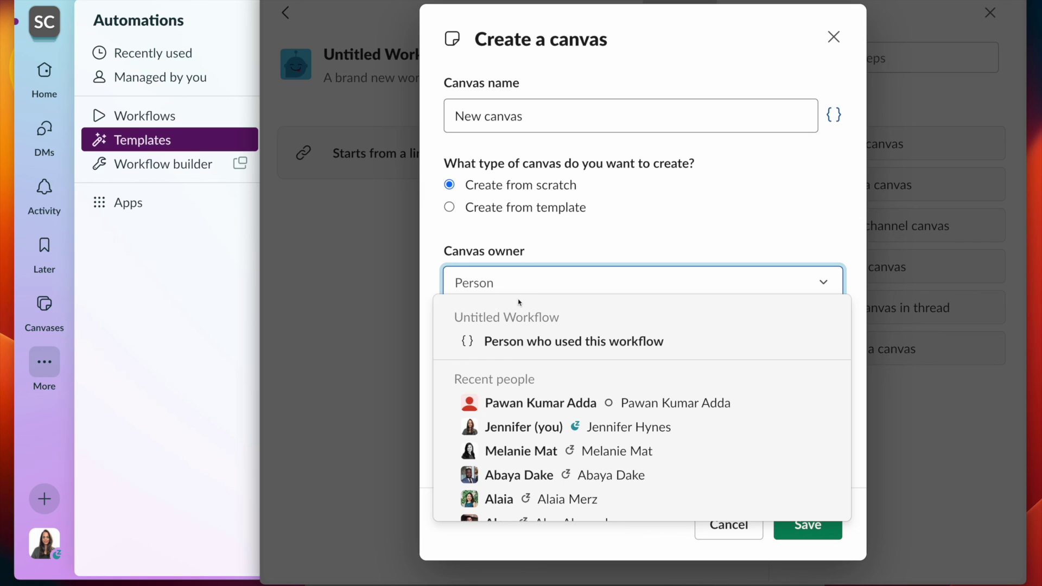
left_click(519, 342)
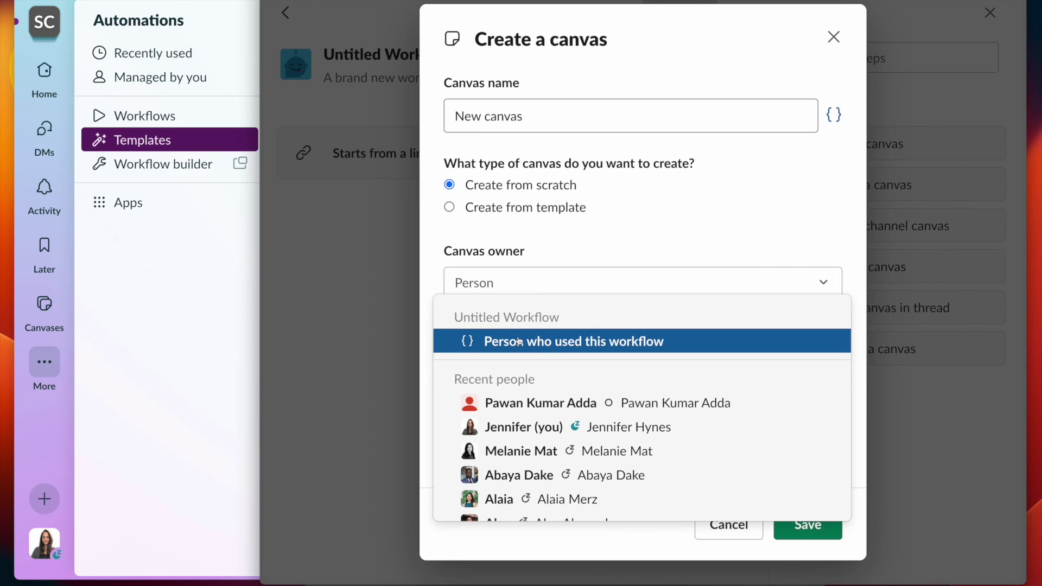
left_click(520, 342)
left_click(807, 524)
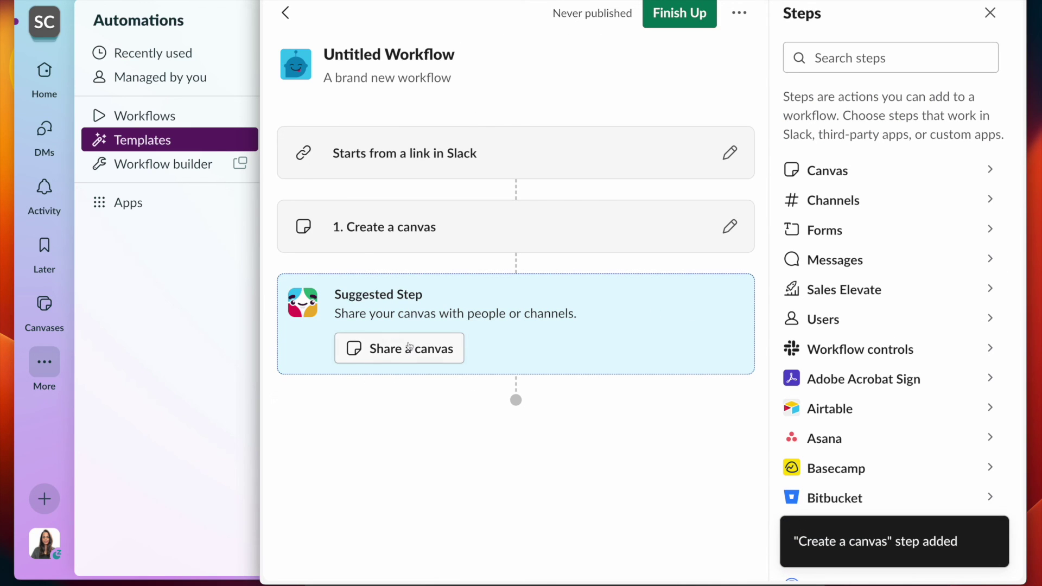
Open the settings of the suggested Share a canvas step following the Create a canvas step
left_click(424, 349)
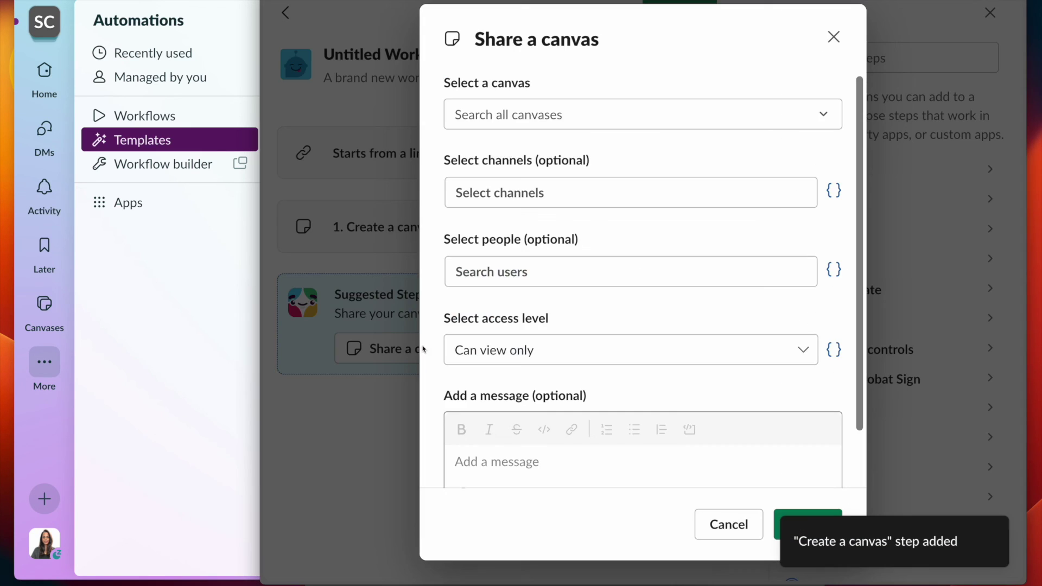